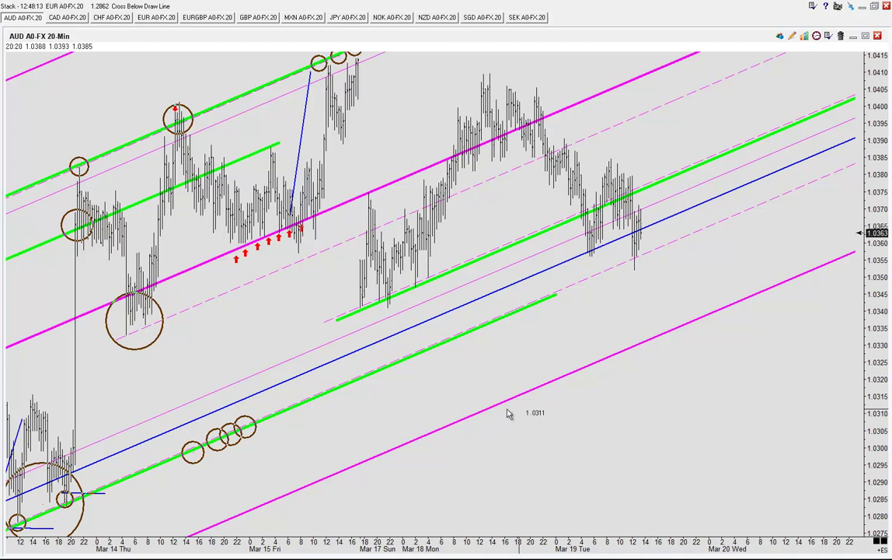
Draw a rising chain of seven equal overlapping circles in the empty future area of the AUD 20-minute chart.
scroll(298, 360, "down", 4)
scroll(299, 357, "up", 3)
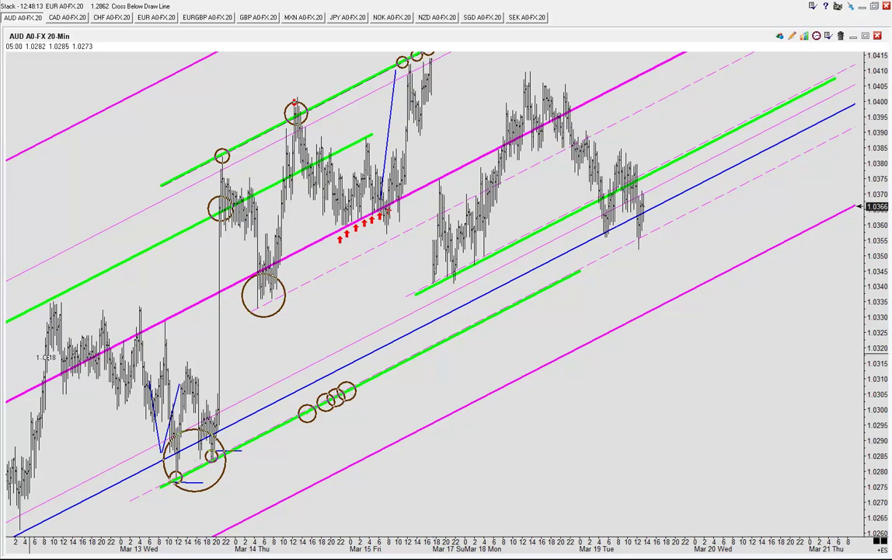
left_click_drag(717, 349, 170, 354)
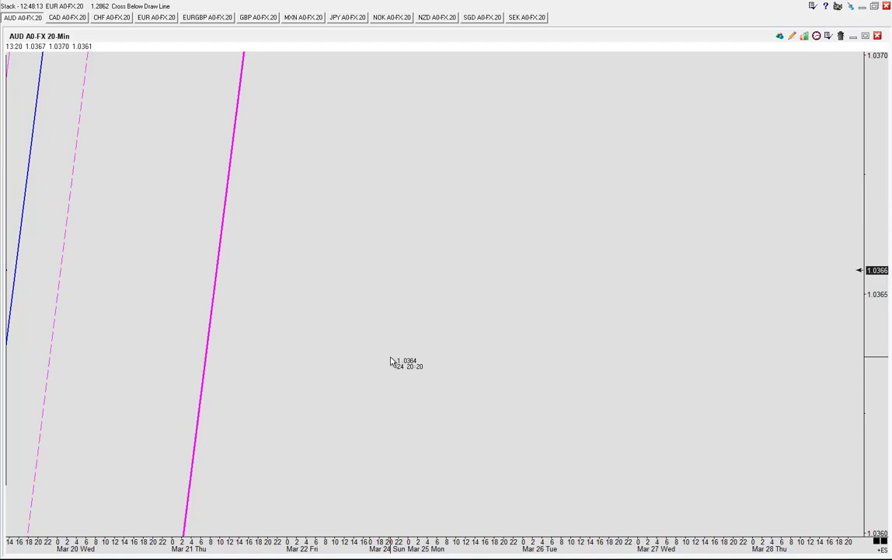
left_click_drag(287, 437, 353, 444)
left_click(390, 375)
left_click(471, 320)
left_click(558, 270)
left_click(641, 216)
left_click(719, 167)
left_click(785, 121)
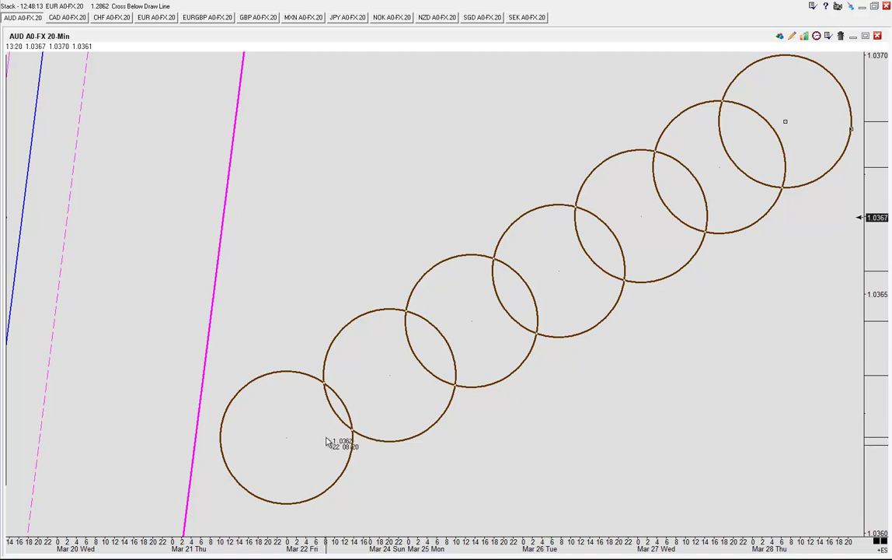
Delete the seven circles from the empty area of the AUD chart.
key("Delete")
key("Delete")
key("Delete")
key("Delete")
key("Delete")
key("Delete")
key("Delete")
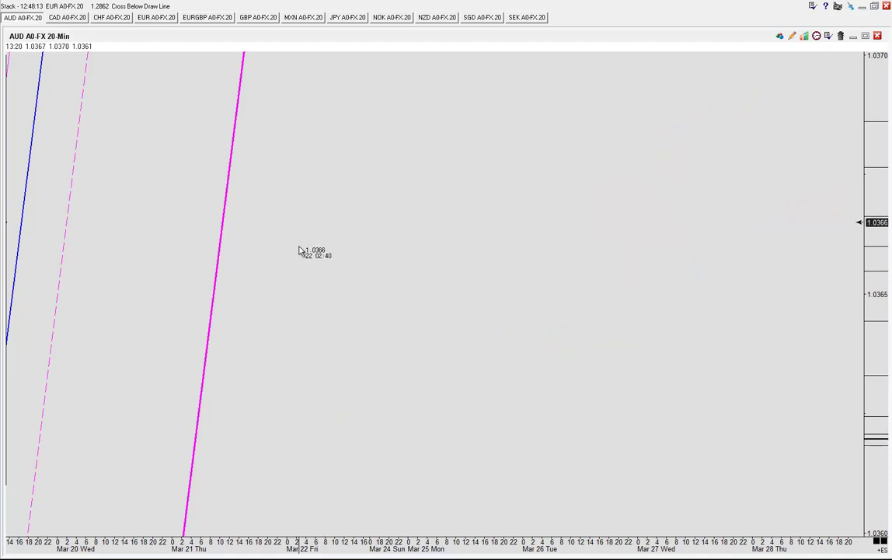
Examine the AUD chart's earlier price history and its channel lines from March back to late January.
right_click(300, 247)
mouse_move(330, 285)
left_click(441, 309)
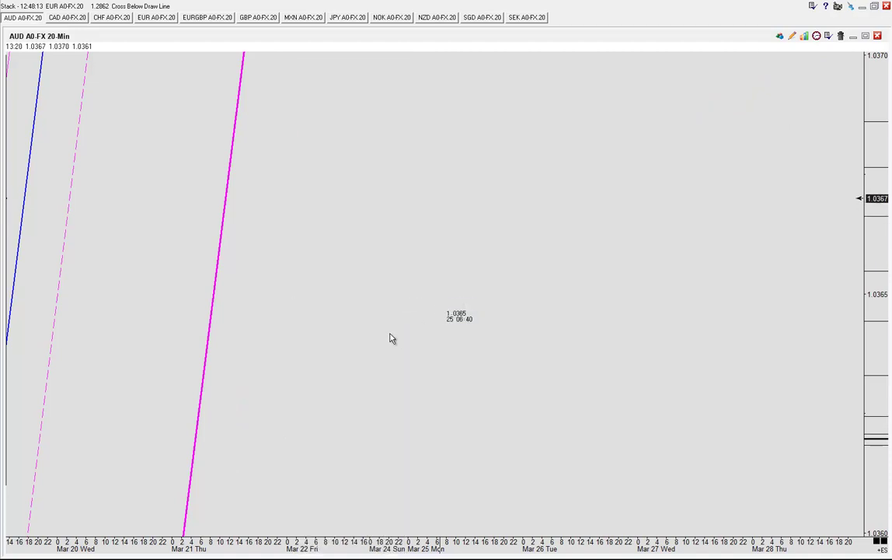
left_click_drag(435, 350, 421, 394)
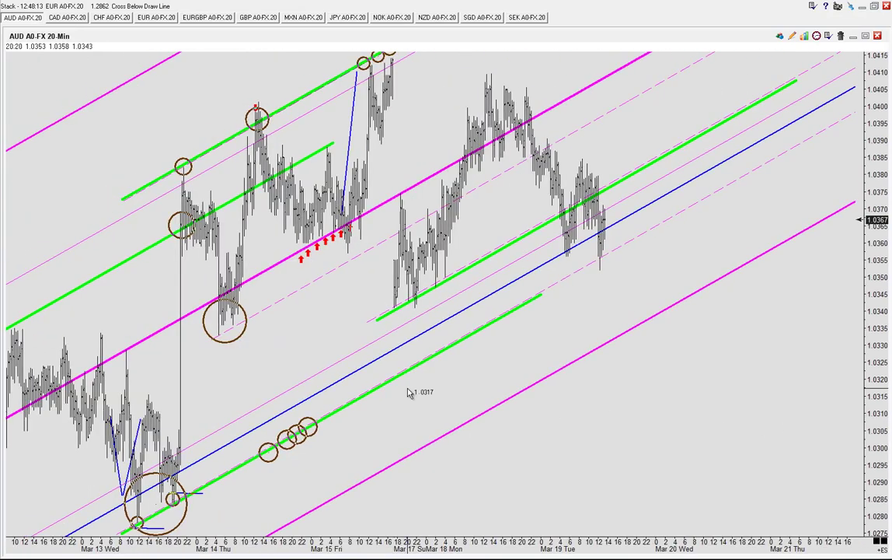
scroll(418, 396, "down", 2)
left_click_drag(181, 199, 606, 303)
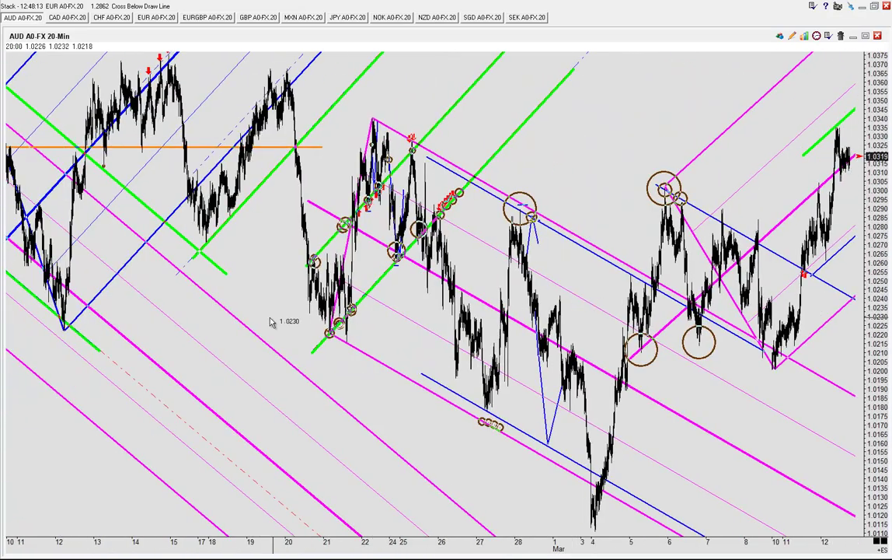
scroll(304, 315, "up", 10)
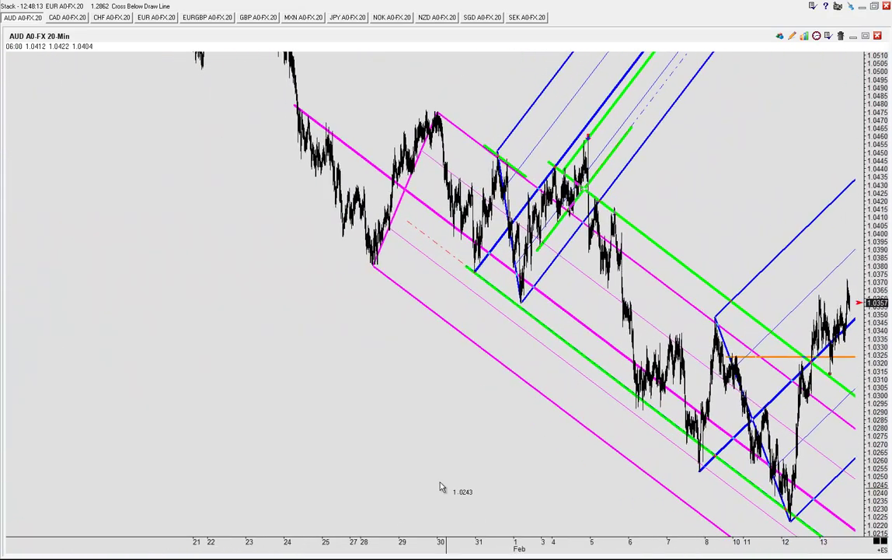
Draw four large equal circles down the descending magenta channel on the EUR 20-minute chart, from mid-February to early March.
left_click(150, 19)
scroll(249, 216, "down", 5)
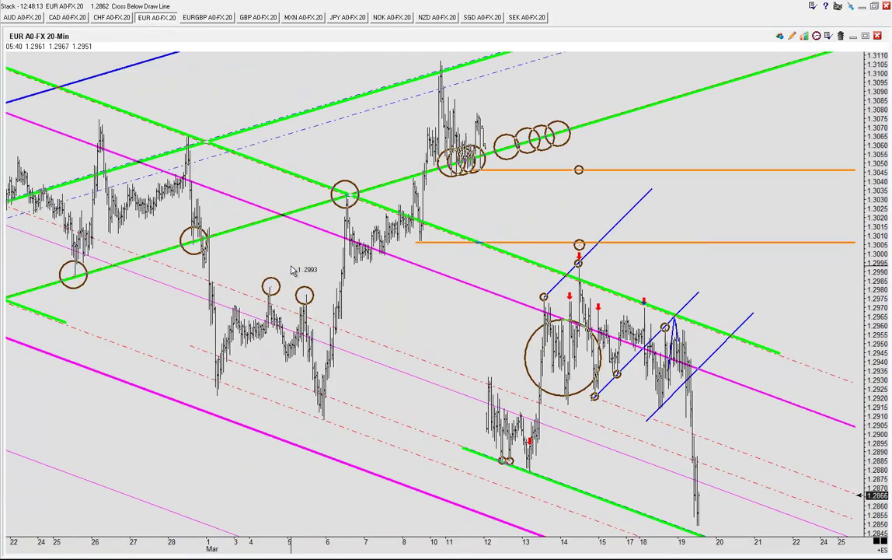
left_click_drag(148, 160, 479, 255)
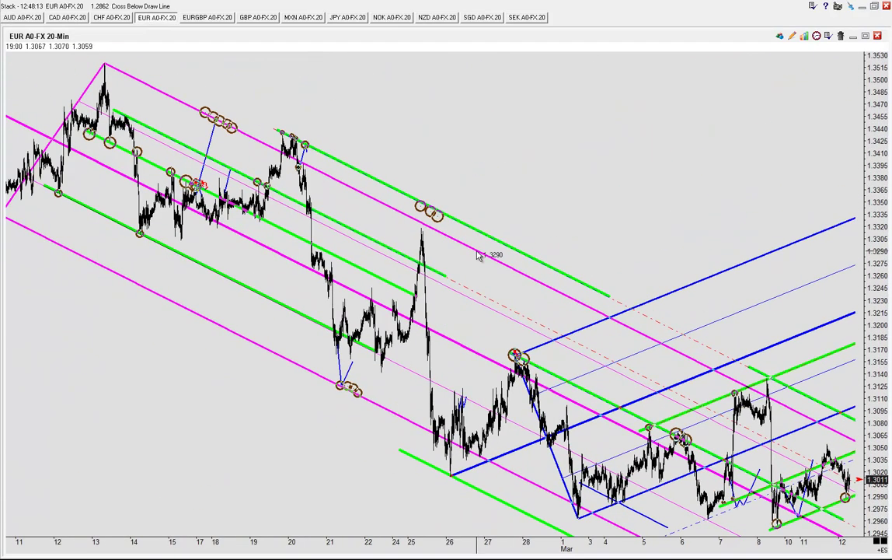
mouse_move(615, 214)
left_mouse_down()
mouse_move(653, 218)
mouse_move(613, 221)
left_mouse_up()
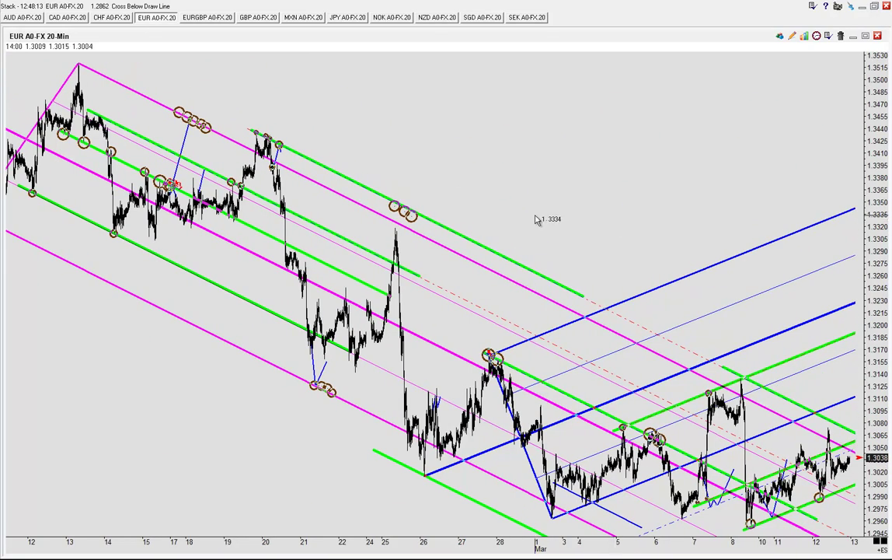
mouse_move(134, 181)
left_mouse_down()
mouse_move(224, 195)
mouse_move(221, 204)
mouse_move(211, 198)
left_mouse_up()
left_click(330, 293)
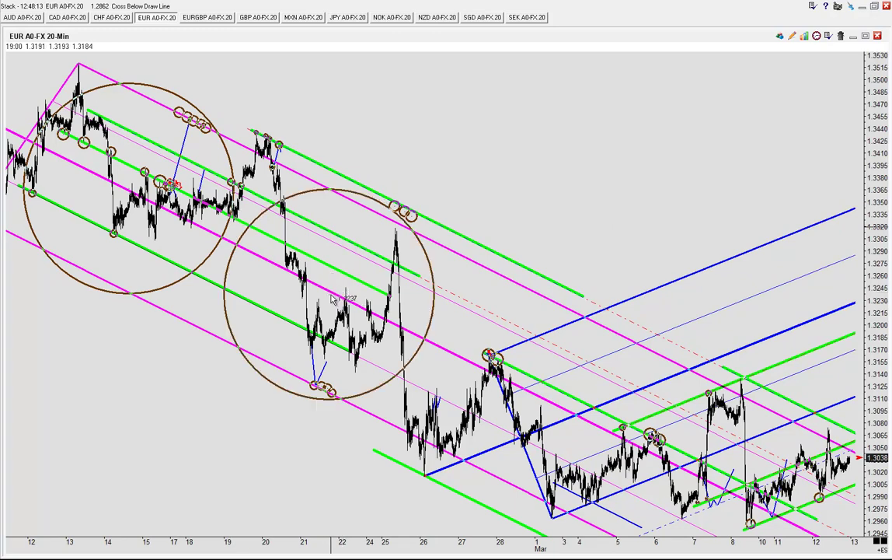
left_click(517, 389)
left_click(692, 476)
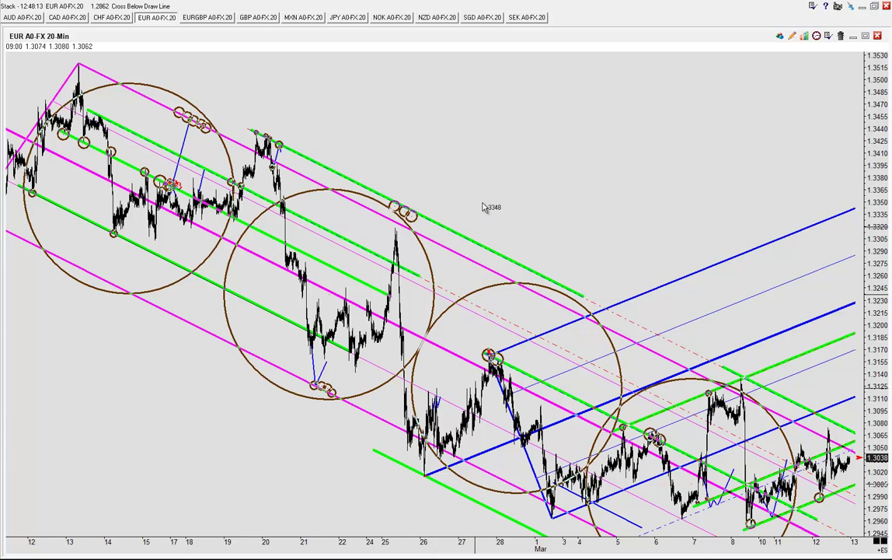
Undo the four large circles along the EUR chart's descending channel.
key("ctrl+z")
key("ctrl+z")
key("ctrl+z")
key("ctrl+z")
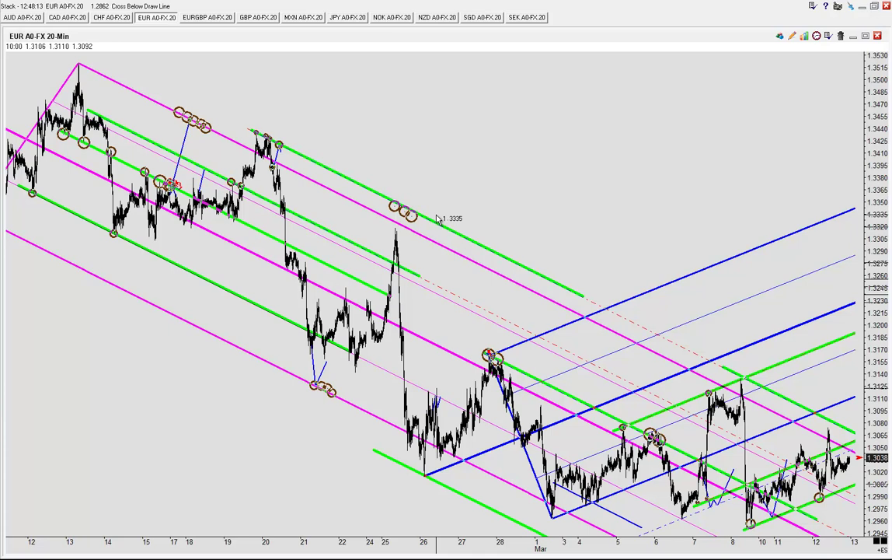
Place four equal circles down the middle of the EUR chart's descending magenta channel.
scroll(457, 161, "up", 10)
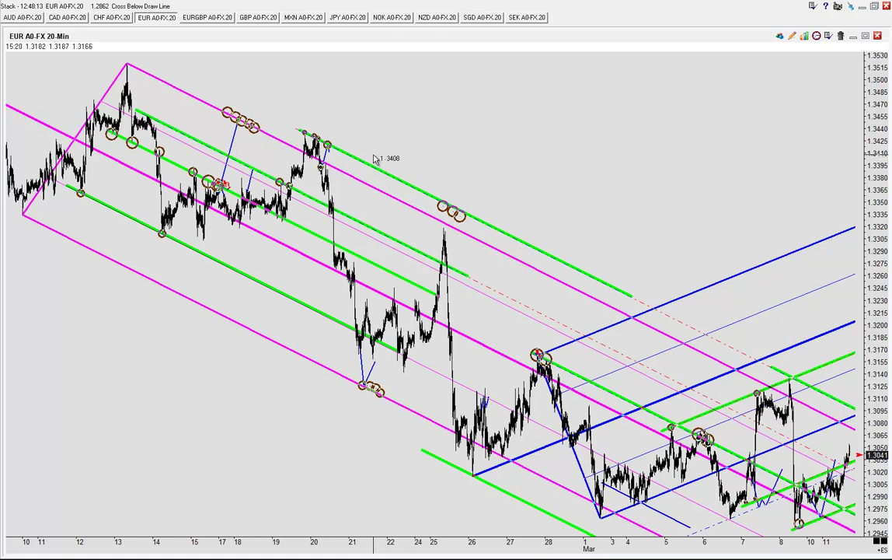
left_click_drag(217, 216, 307, 261)
left_click(379, 287)
left_click(596, 401)
left_click(753, 471)
Delete the four circles placed down the middle of the EUR channel.
key("Delete")
key("Delete")
key("Delete")
key("Delete")
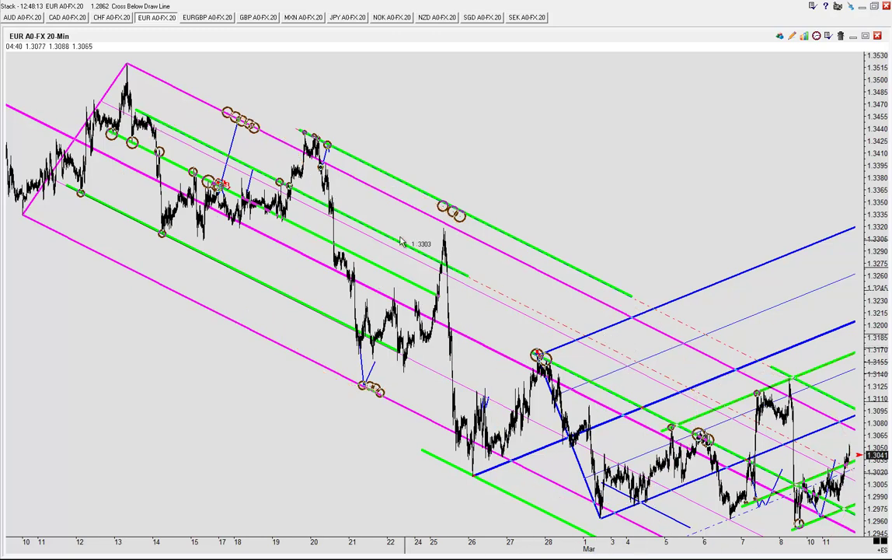
Draw a series of circles along the outer lines of the EUR chart's descending magenta channel.
key("c")
mouse_move(245, 118)
left_mouse_down()
mouse_move(272, 120)
mouse_move(292, 136)
mouse_move(407, 274)
left_mouse_up()
left_click(235, 325)
left_click(298, 359)
left_click(371, 390)
left_click(469, 443)
left_click(638, 515)
Delete the series of circles along the outer lines of the EUR channel.
key("Delete")
key("Delete")
key("Delete")
key("Delete")
key("Delete")
key("Delete")
key("Delete")
key("Delete")
key("Delete")
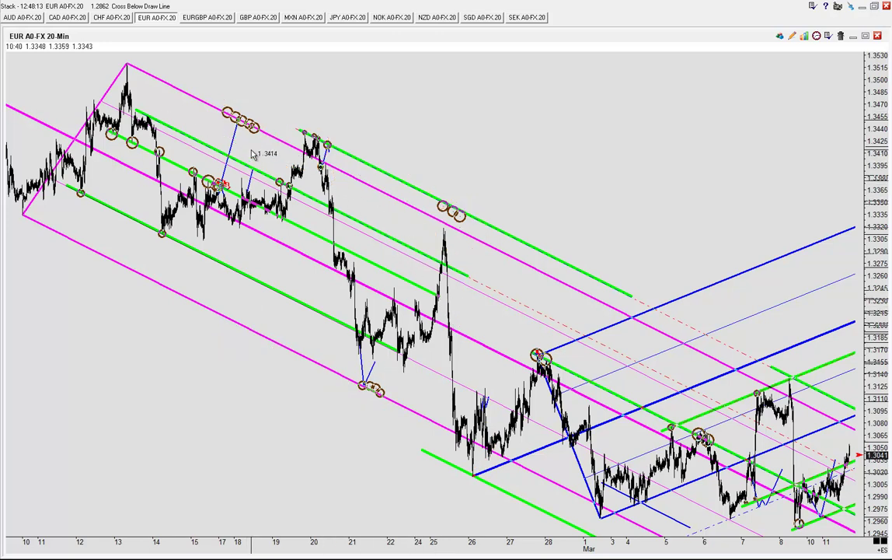
Examine the EUR chart's price history from late January to late February, ahead of and inside the descending channel.
left_click_drag(330, 134, 761, 199)
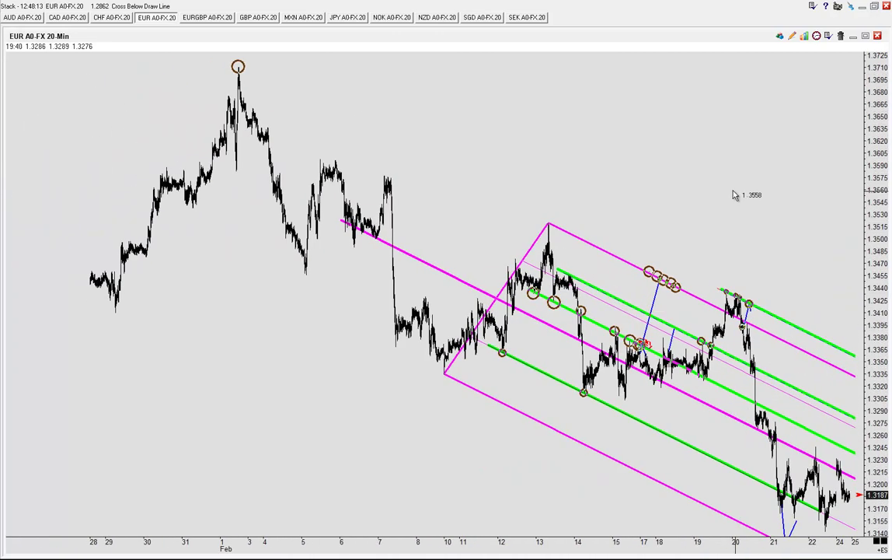
scroll(746, 196, "up", 3)
scroll(710, 185, "down", 3)
left_click_drag(708, 185, 595, 172)
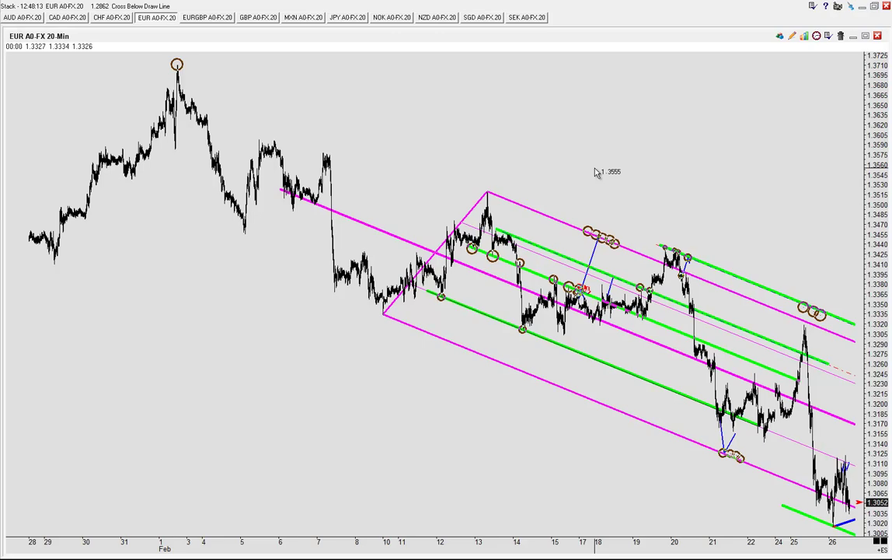
Look through the EURGBP, GBP, JPY and NZD 20-minute charts for examples of price reacting to channel lines.
left_click(203, 17)
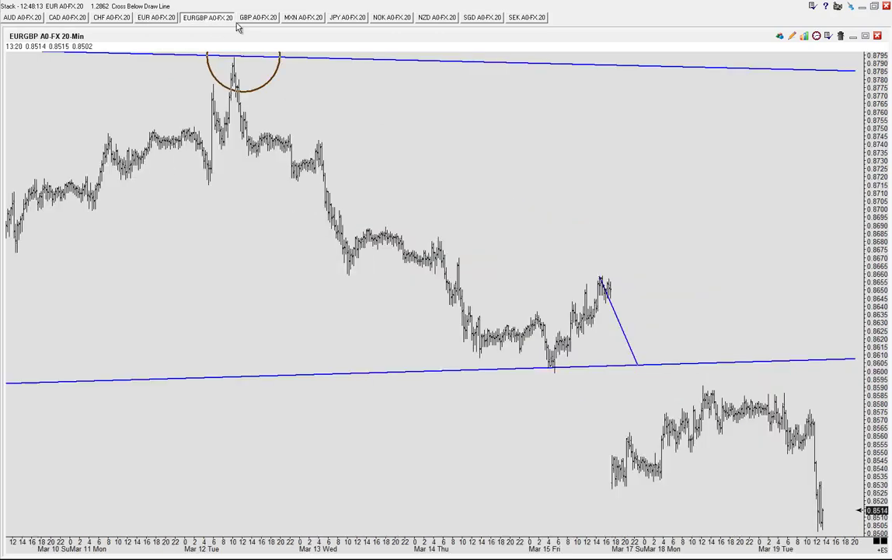
left_click(252, 17)
left_click_drag(196, 293, 357, 269)
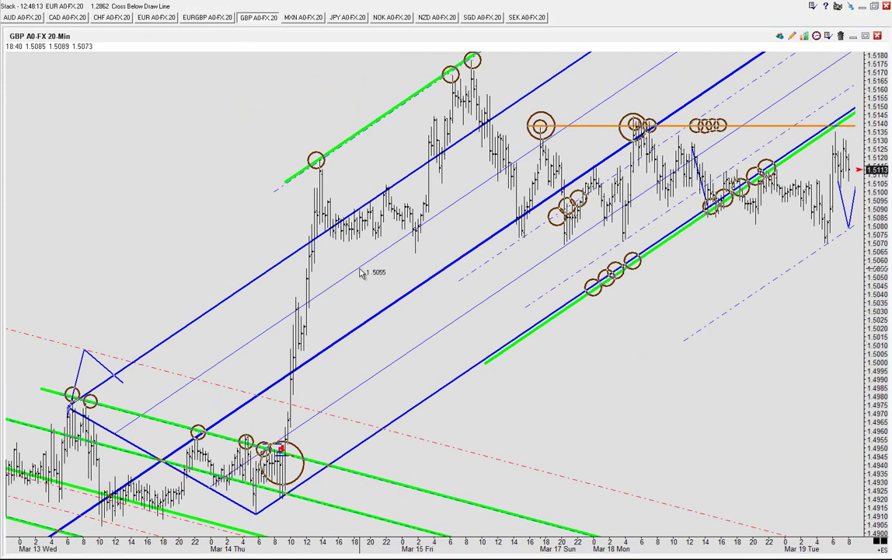
scroll(166, 228, "up", 3)
left_click(348, 17)
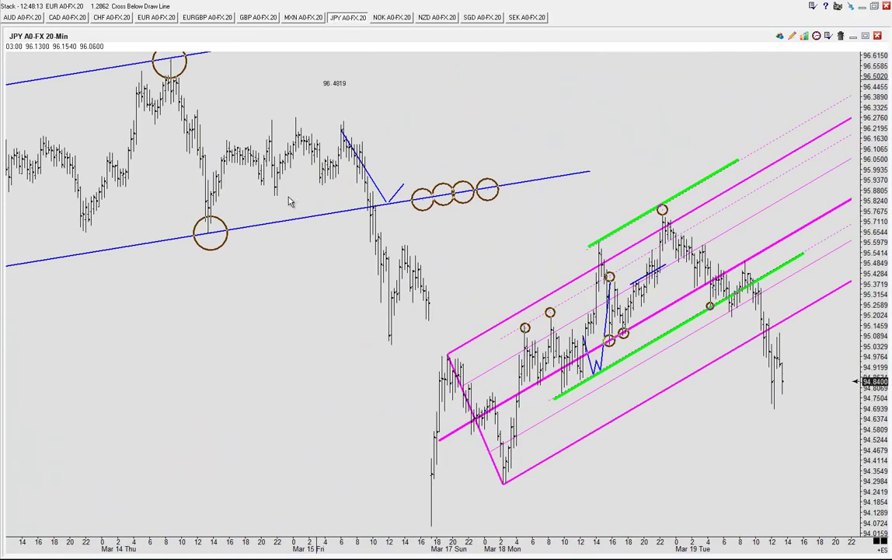
left_click_drag(195, 388, 713, 337)
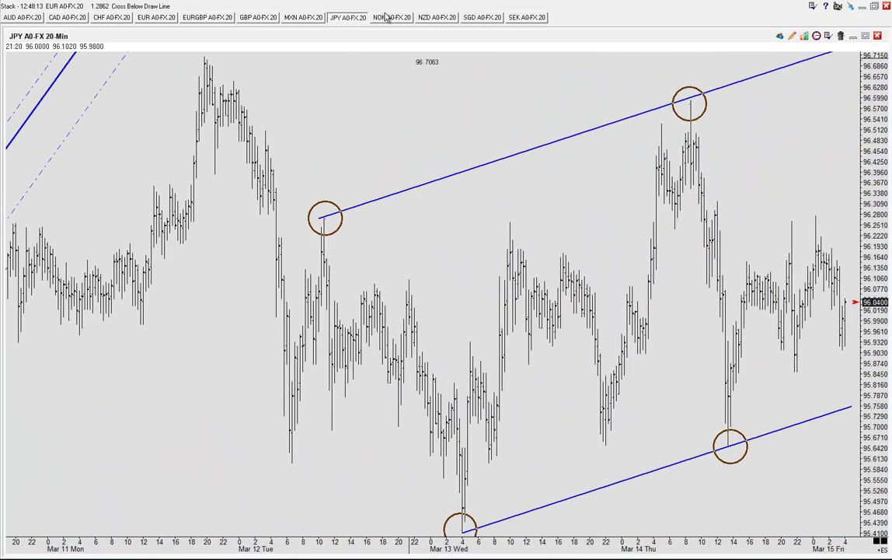
left_click(438, 18)
scroll(436, 218, "up", 6)
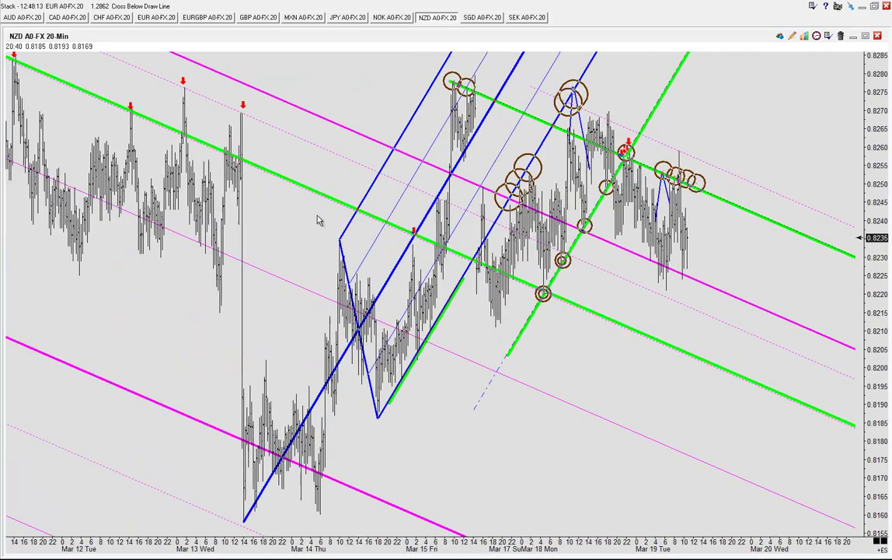
scroll(437, 219, "up", 2)
Examine the GBP chart's price history back to early February, ending on the rising blue channel of late February.
left_click(258, 17)
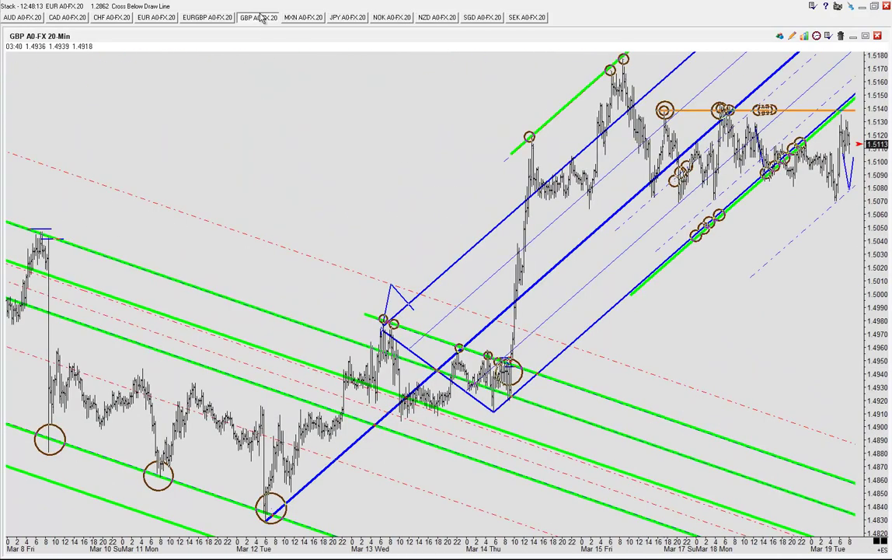
left_click_drag(203, 119, 798, 179)
scroll(576, 175, "up", 3)
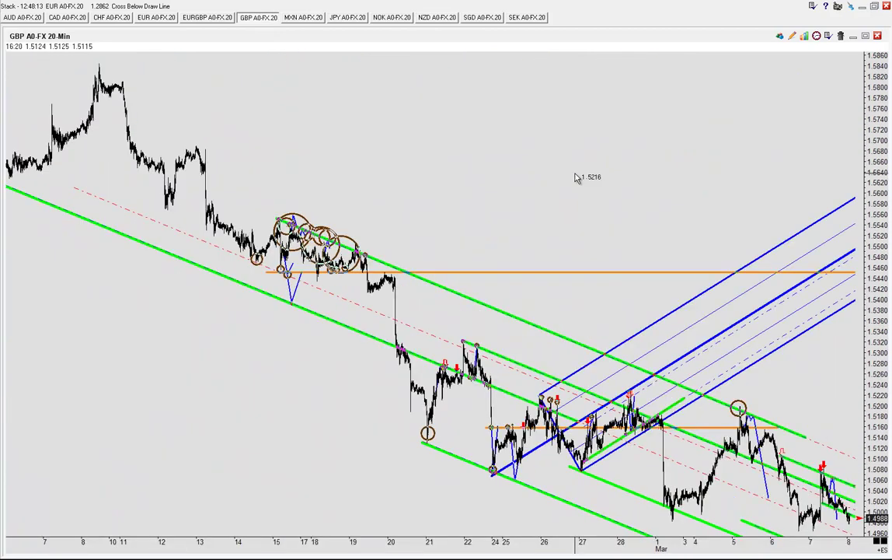
scroll(575, 173, "down", 3)
left_click_drag(350, 161, 806, 271)
scroll(659, 248, "down", 3)
left_click_drag(563, 339, 634, 450)
scroll(634, 451, "up", 1)
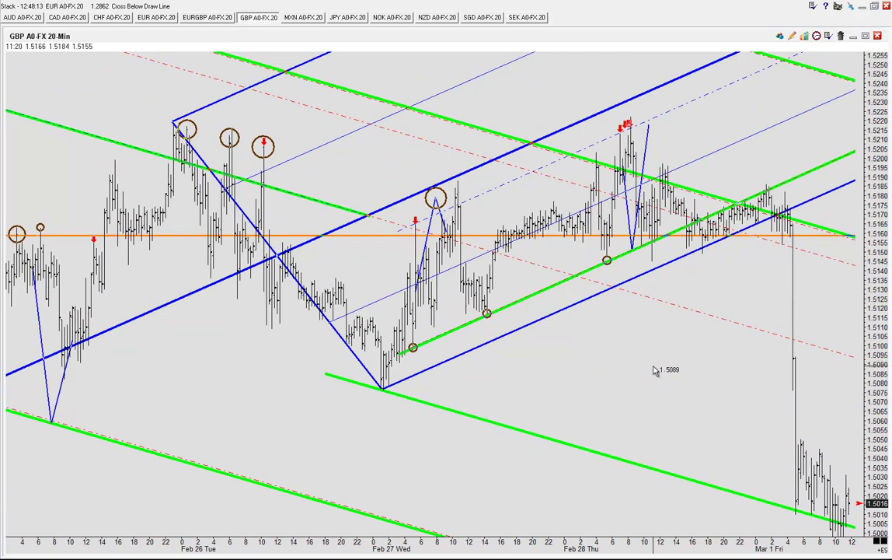
Draw four large equal circles up the GBP chart's rising blue channel, from February 27 to March 1.
left_click_drag(631, 378, 639, 378)
left_click_drag(887, 357, 852, 448)
left_click_drag(675, 318, 747, 380)
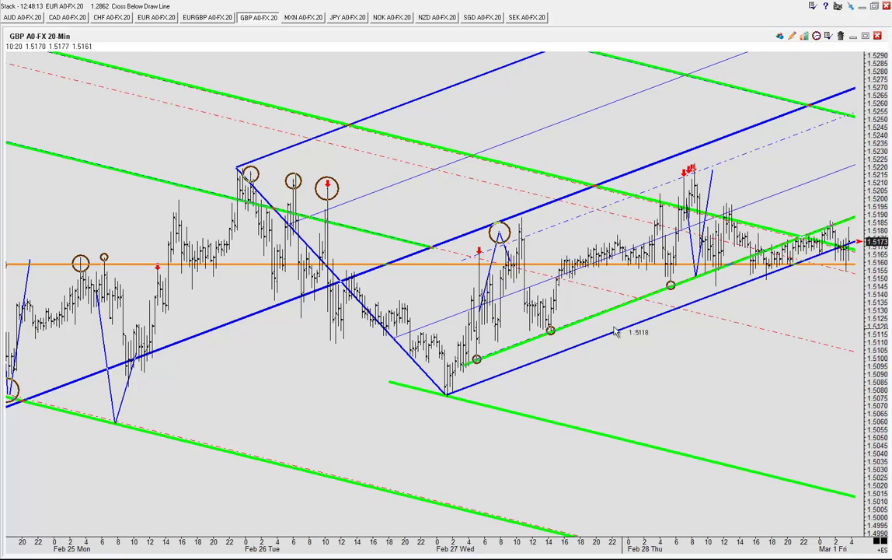
left_click(471, 300)
left_click(599, 267)
left_click(747, 210)
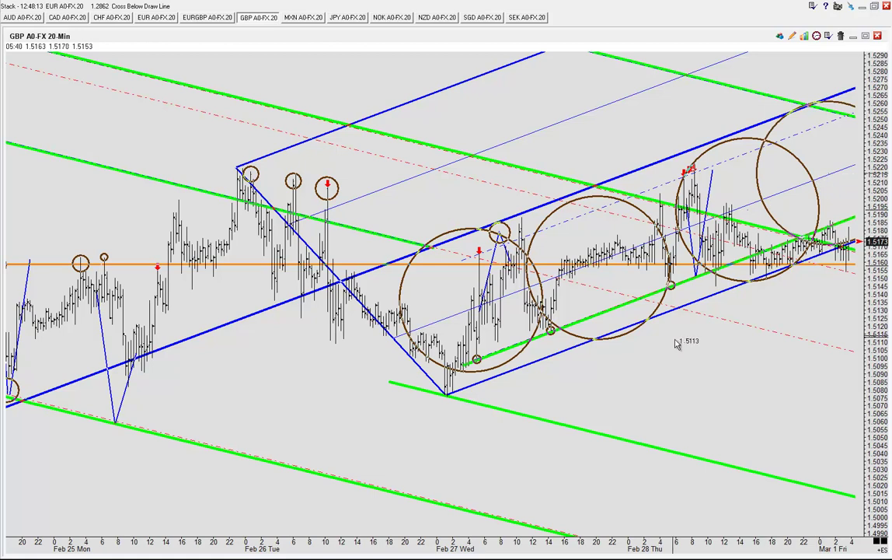
Undo the large circles along the GBP chart's rising blue channel.
key("ctrl+z")
key("ctrl+z")
key("ctrl+z")
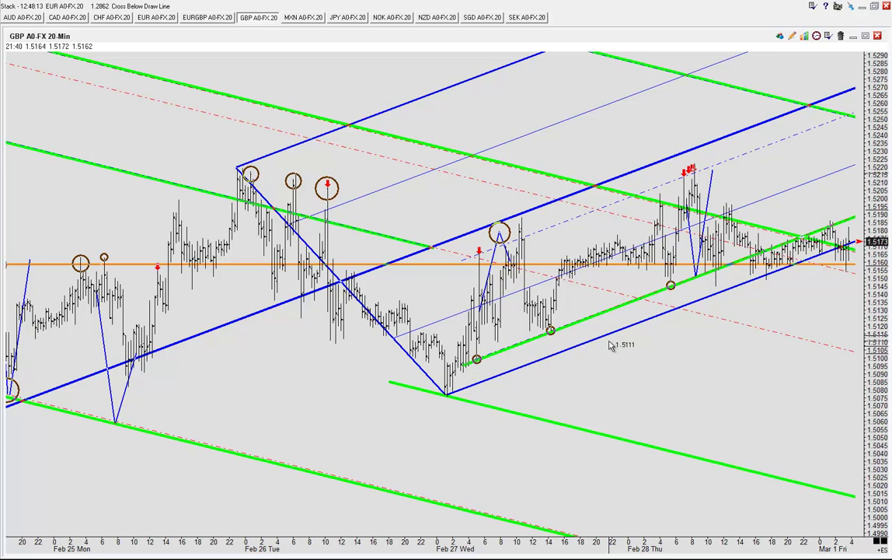
Draw five small circles along the lower line of the GBP chart's rising blue channel, and undo them.
left_click_drag(527, 359, 606, 332)
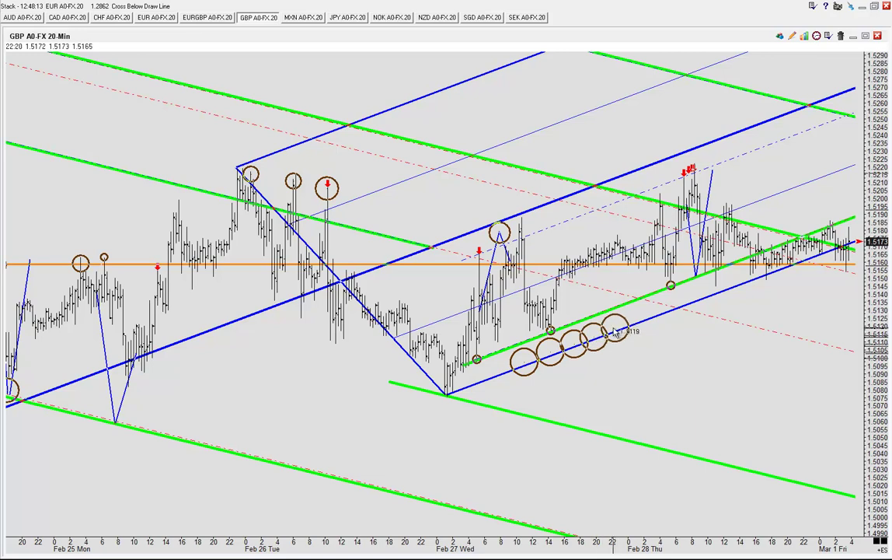
key("ctrl+z")
key("ctrl+z")
key("ctrl+z")
key("ctrl+z")
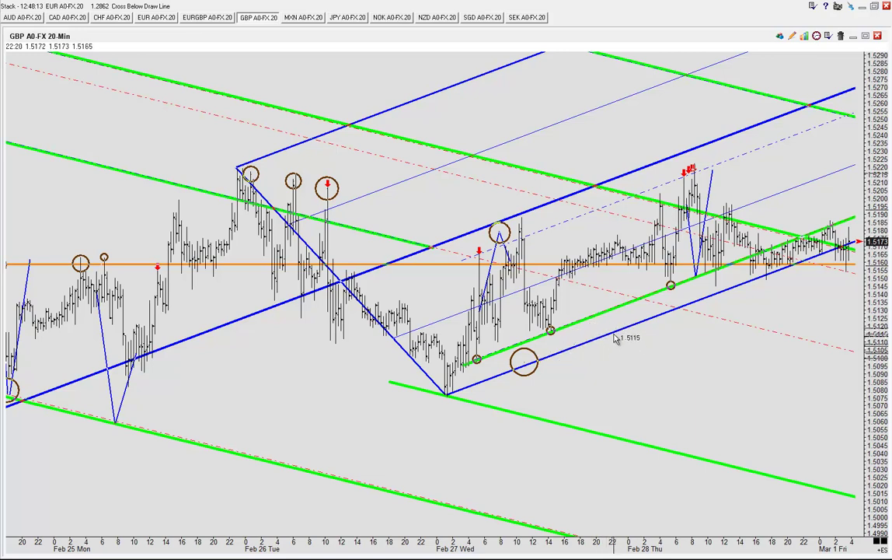
Draw a blue arrow from the rising channel's upper line down to its lower line, and continue it with five descending circles.
mouse_move(478, 76)
left_mouse_down()
mouse_move(523, 233)
mouse_move(603, 335)
mouse_move(567, 318)
mouse_move(612, 324)
mouse_move(614, 301)
left_mouse_up()
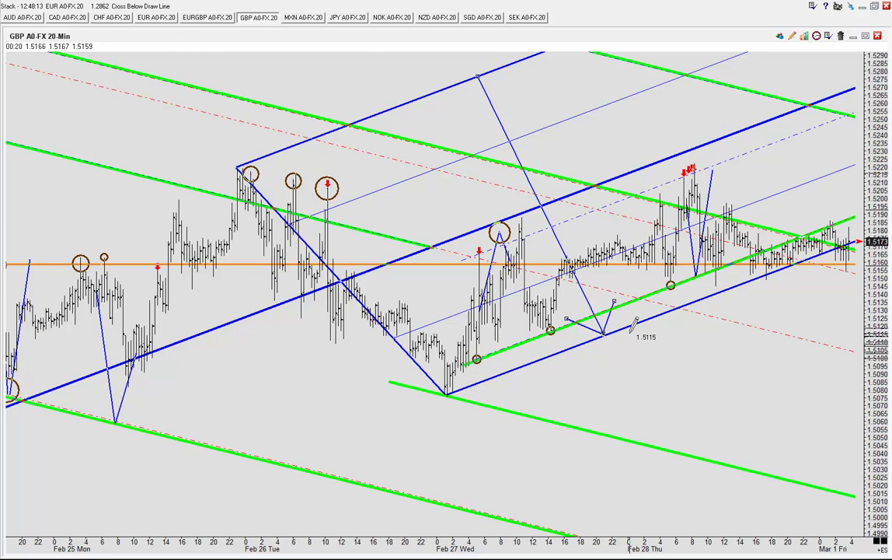
left_click(606, 334)
left_click(622, 367)
left_click(639, 397)
left_click(643, 417)
left_click(656, 443)
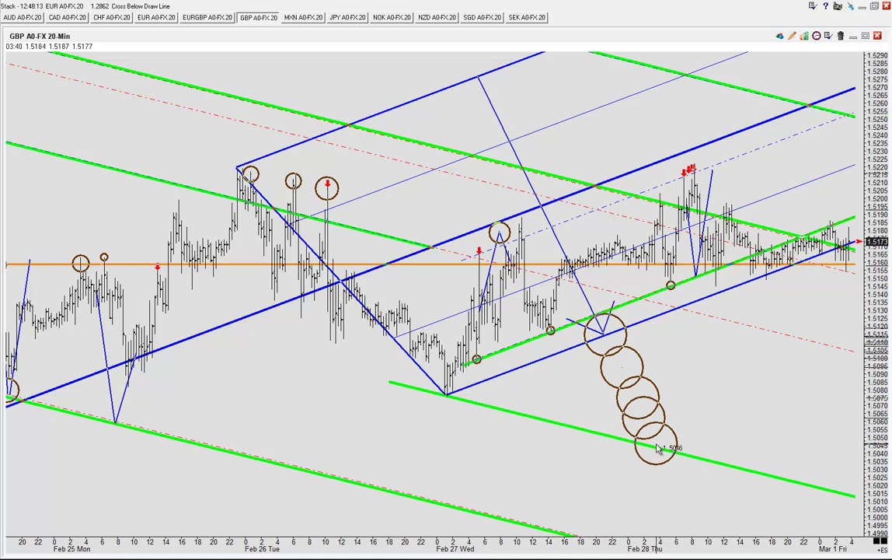
Delete the blue arrow and the five descending circles from the GBP chart.
key("Delete")
key("Delete")
key("Delete")
key("Delete")
key("Delete")
key("Delete")
key("Delete")
key("Delete")
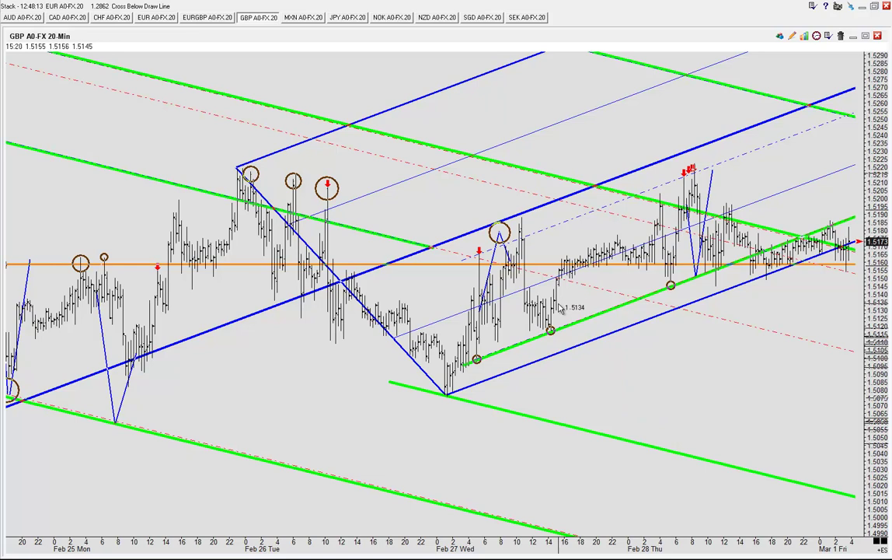
Draw a vertical column of overlapping circles from the rising channel's lower blue line up past its thick blue line on the GBP chart.
mouse_move(581, 342)
left_mouse_down()
mouse_move(596, 335)
mouse_move(590, 160)
left_mouse_up()
left_click_drag(589, 156, 588, 136)
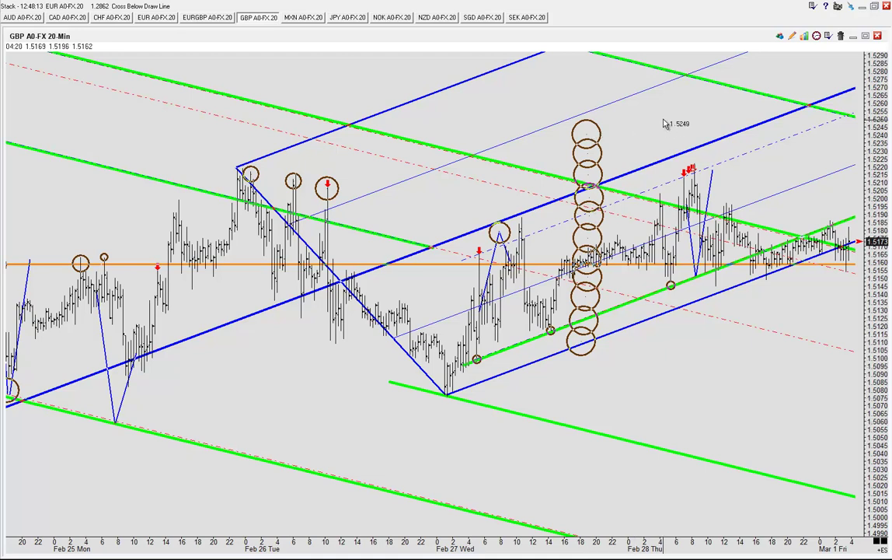
mouse_move(575, 152)
left_mouse_down()
mouse_move(588, 145)
mouse_move(573, 133)
mouse_move(570, 62)
mouse_move(608, 95)
mouse_move(621, 153)
left_mouse_up()
Delete the vertical column of circles from the GBP chart.
key("Delete")
key("Delete")
key("Delete")
key("Delete")
key("Delete")
key("Delete")
key("Delete")
key("Delete")
key("Delete")
key("Delete")
key("Delete")
key("Delete")
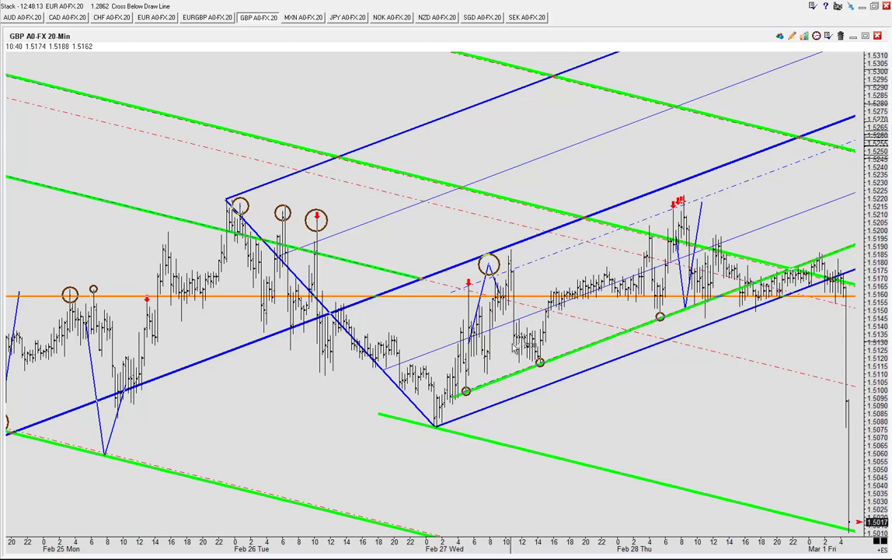
Draw a rising column of circles from the first small circle on the lower green line to the Feb 27 red arrow, and delete them.
mouse_move(466, 394)
left_mouse_down()
mouse_move(478, 386)
mouse_move(470, 289)
left_mouse_up()
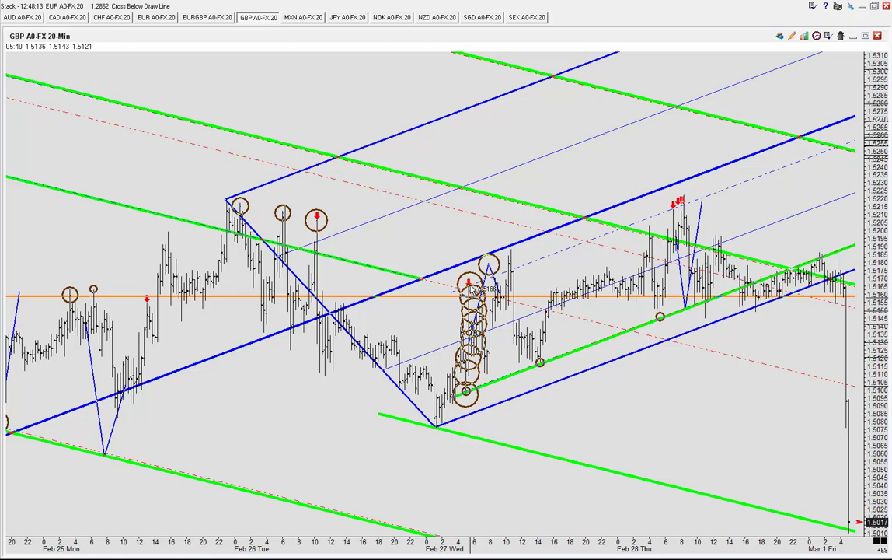
key("Delete")
key("Delete")
key("Delete")
key("Delete")
key("Delete")
key("Delete")
key("Delete")
key("Delete")
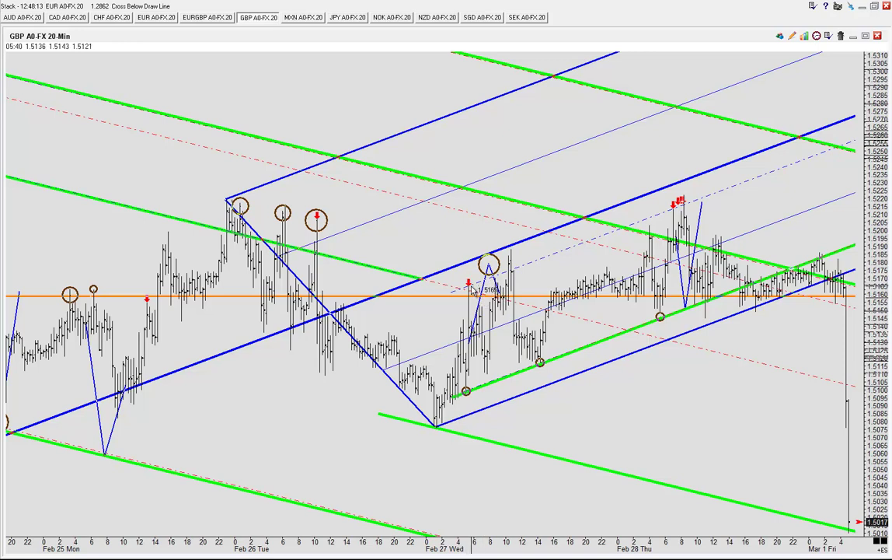
Draw a run of circles descending from the Feb 27 red arrow to the following price low, and delete them.
left_click_drag(471, 289, 482, 348)
left_click(480, 349)
left_click(482, 365)
left_click(485, 374)
key("Delete")
key("Delete")
key("Delete")
key("Delete")
key("Delete")
key("Delete")
key("Delete")
Circle the Feb 27 low and next high, continue with circles falling to the lower green line, and remove them all.
left_click_drag(488, 373, 494, 368)
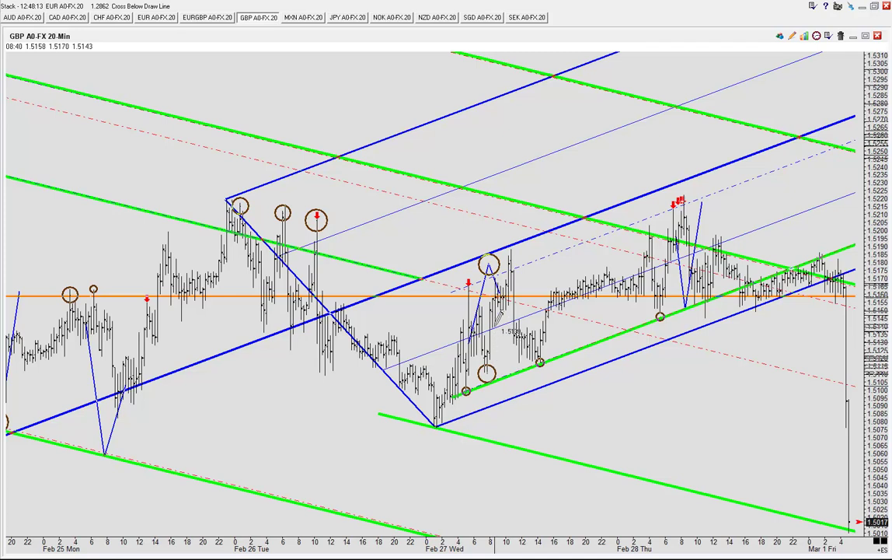
left_click(512, 271)
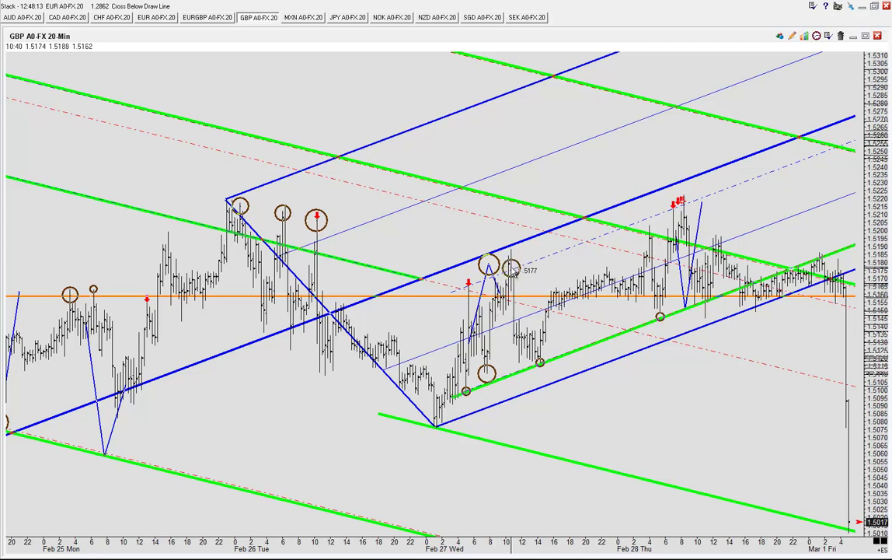
mouse_move(512, 272)
left_mouse_down()
mouse_move(517, 318)
mouse_move(535, 365)
left_mouse_up()
key("Delete")
key("Delete")
key("Delete")
key("Delete")
key("Delete")
key("Delete")
key("ctrl+z")
key("ctrl+z")
key("ctrl+z")
key("ctrl+z")
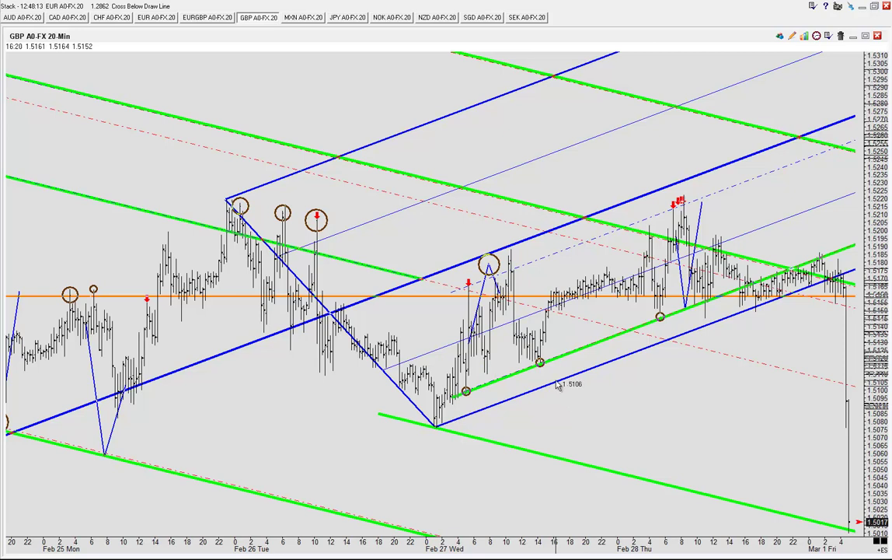
Draw eleven circles following price up from the Feb 27 low on the green line to just above the falling green line.
left_click(535, 358)
left_click(545, 338)
left_click(550, 321)
left_click(560, 304)
left_click(580, 296)
left_click(602, 288)
left_click(624, 280)
left_click(638, 272)
left_click(651, 250)
left_click(656, 241)
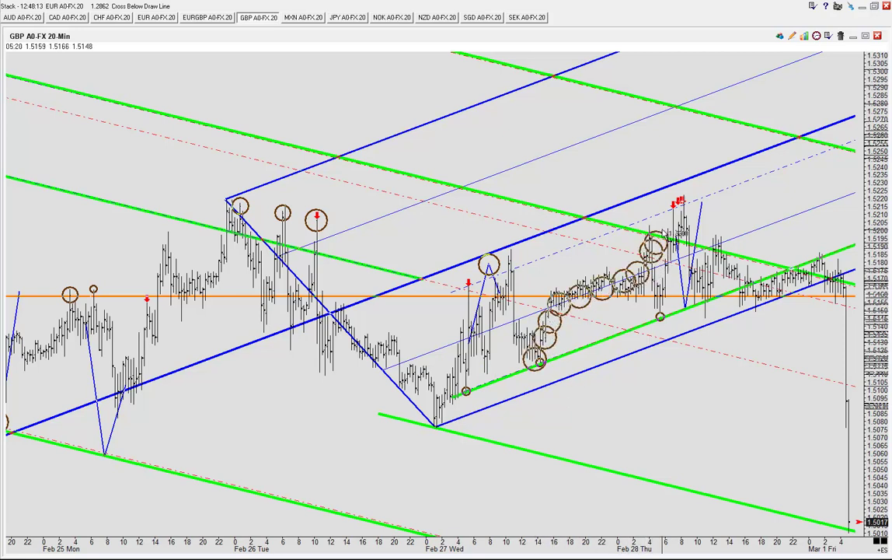
left_click(662, 227)
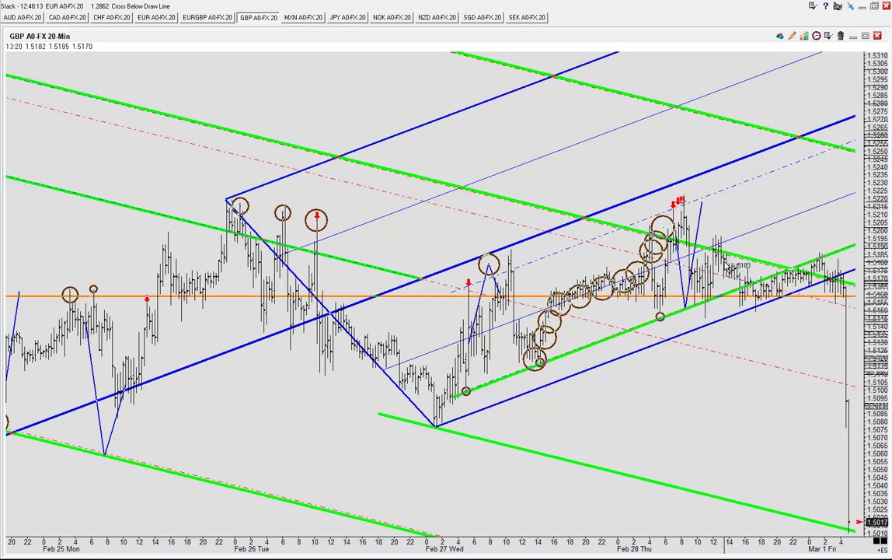
Undo the eleven circles along the rising price path.
key("ctrl+z")
key("ctrl+z")
key("ctrl+z")
key("ctrl+z")
key("ctrl+z")
key("ctrl+z")
key("ctrl+z")
key("ctrl+z")
key("ctrl+z")
key("ctrl+z")
key("ctrl+z")
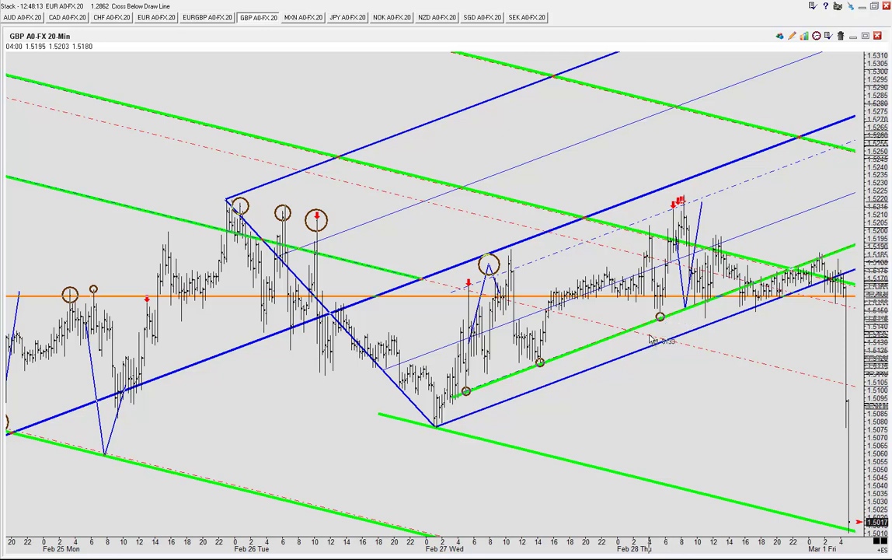
Add a horizontal orange line level with the highest Feb 27 peak, and delete the older orange line at about 1.5160.
left_click_drag(394, 239, 704, 242)
key("h")
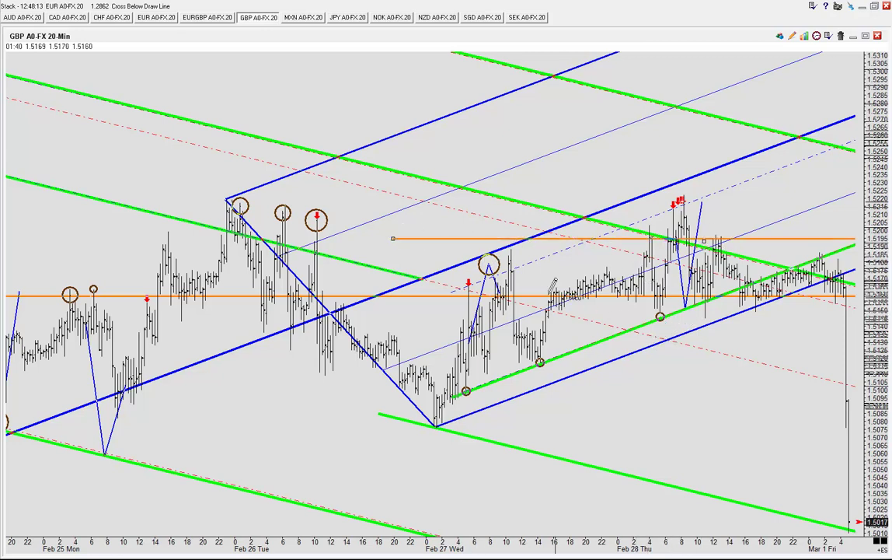
left_click_drag(469, 239, 516, 250)
left_click(524, 296)
key("Delete")
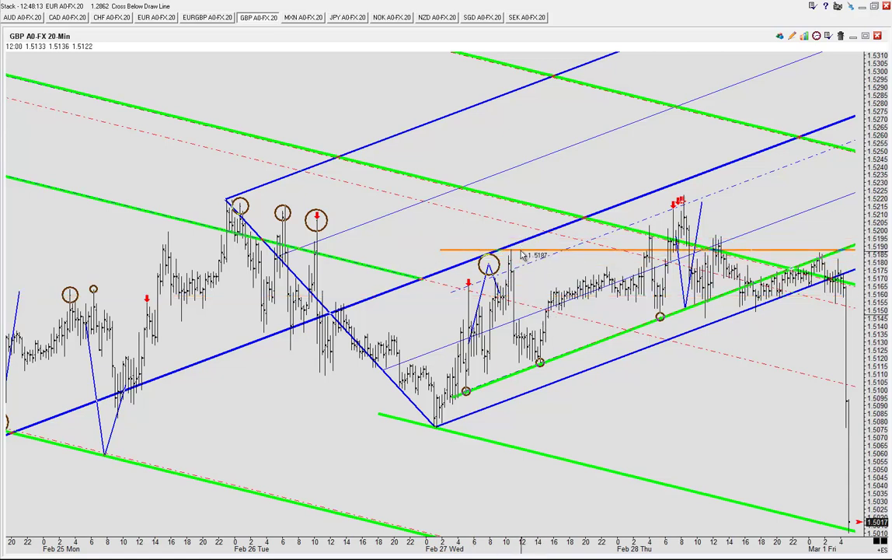
Circle the Feb 27 high on the orange line, and place and delete a trial circle on the first Feb 28 high.
left_click(513, 247)
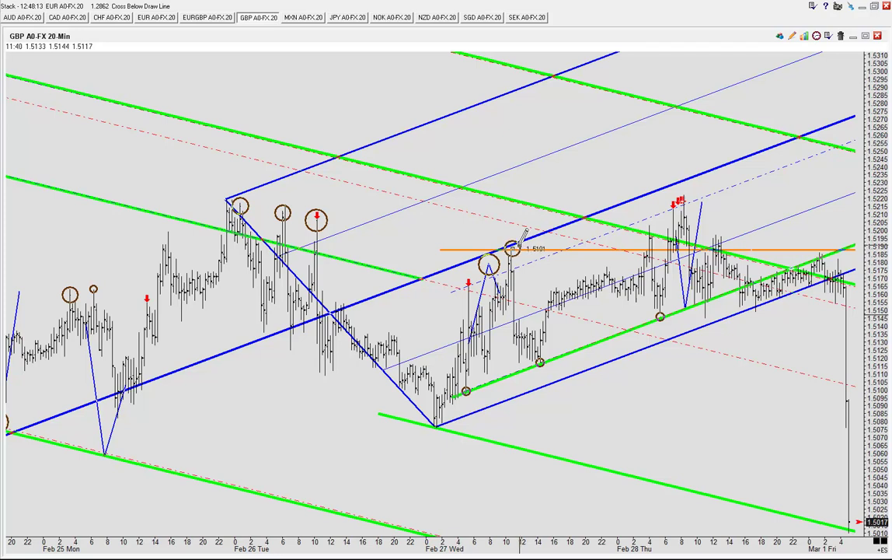
left_click(650, 230)
key("Delete")
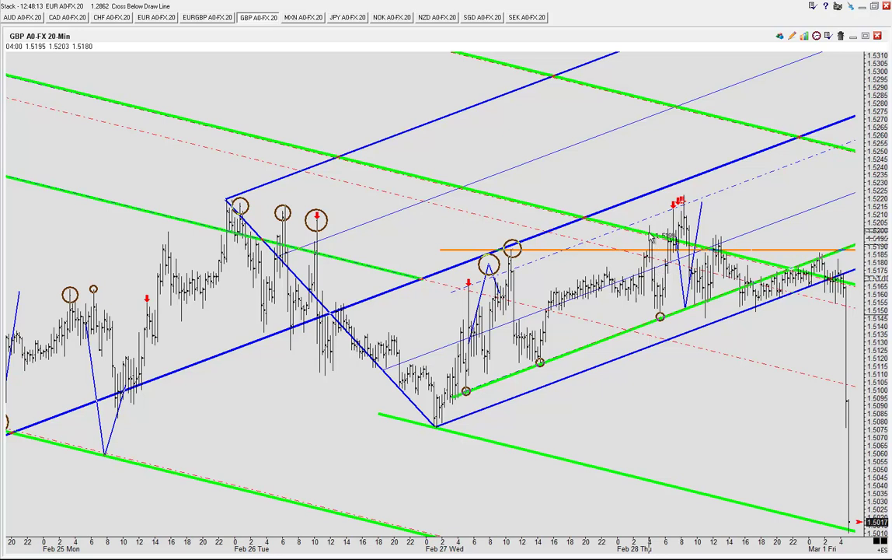
left_click_drag(652, 237, 662, 243)
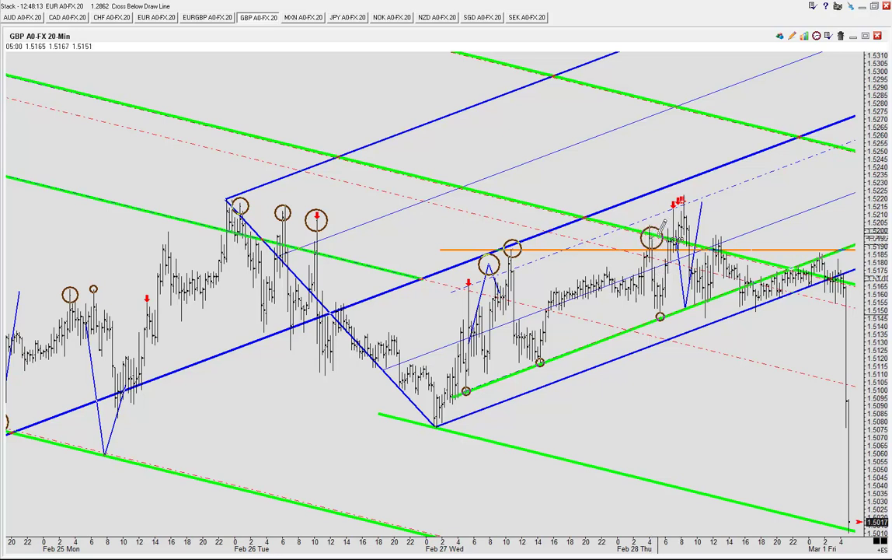
key("Delete")
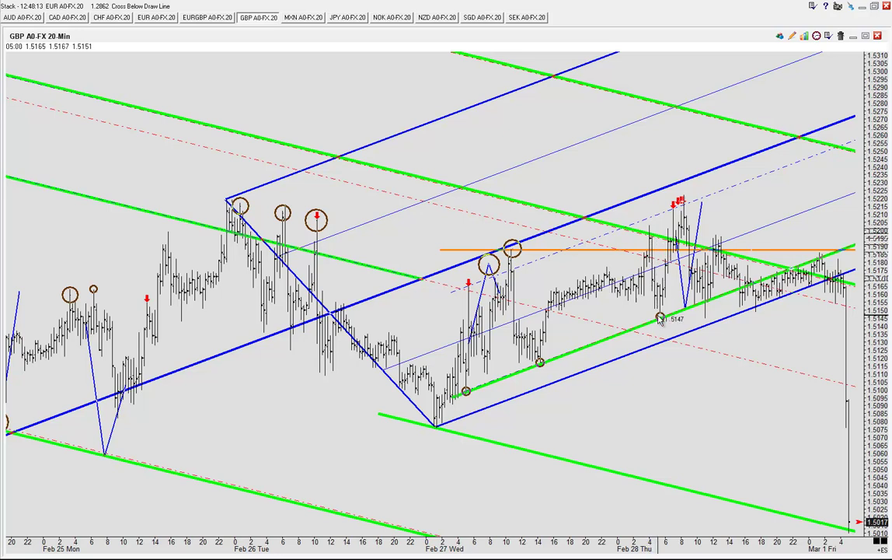
Move the orange horizontal line up to the first Feb 28 high at about 1.5203.
left_click_drag(555, 253, 671, 233)
left_click(670, 235)
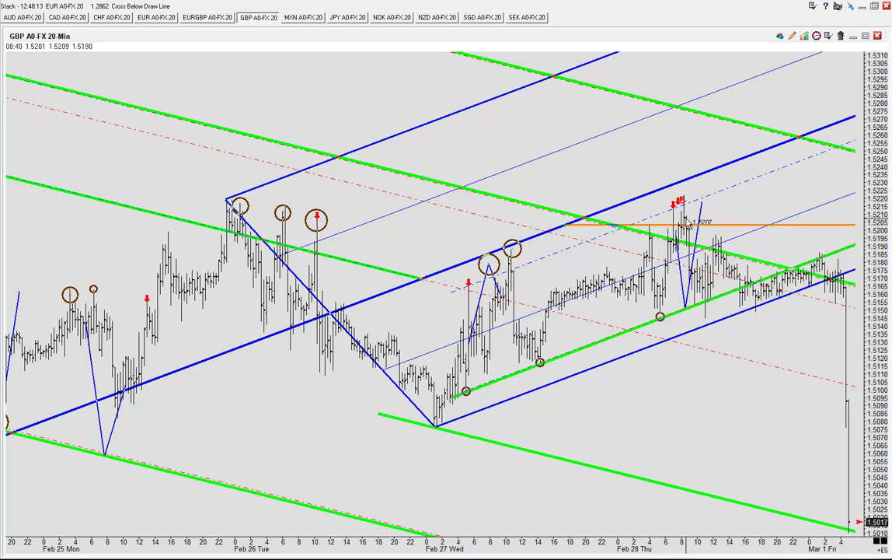
left_click_drag(675, 212, 685, 208)
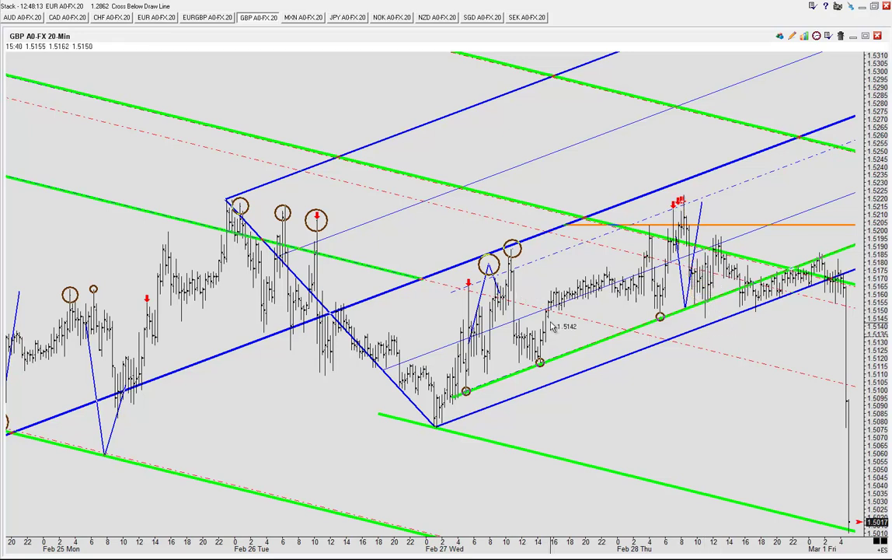
Delete the large circle at the tip of the blue zigzag near the Feb 27 08:00 high.
key("Down")
scroll(505, 284, "up", 1)
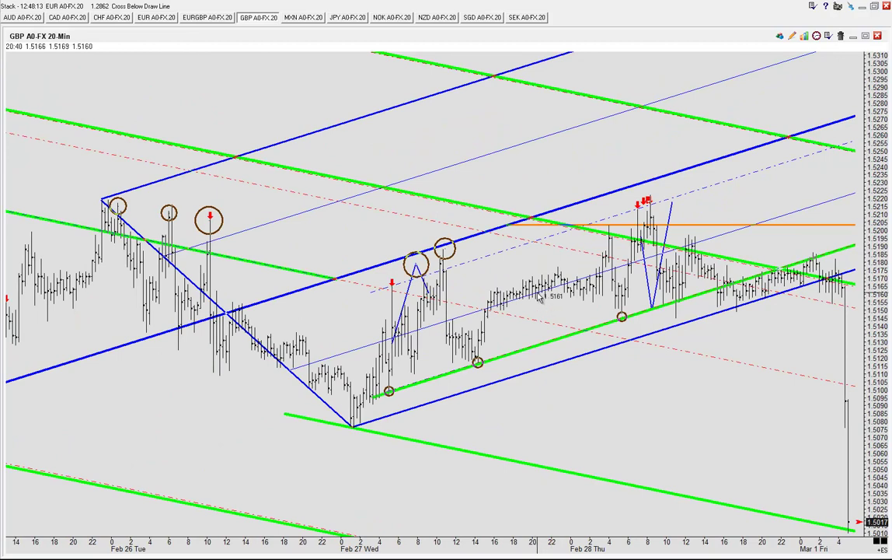
scroll(482, 267, "up", 3)
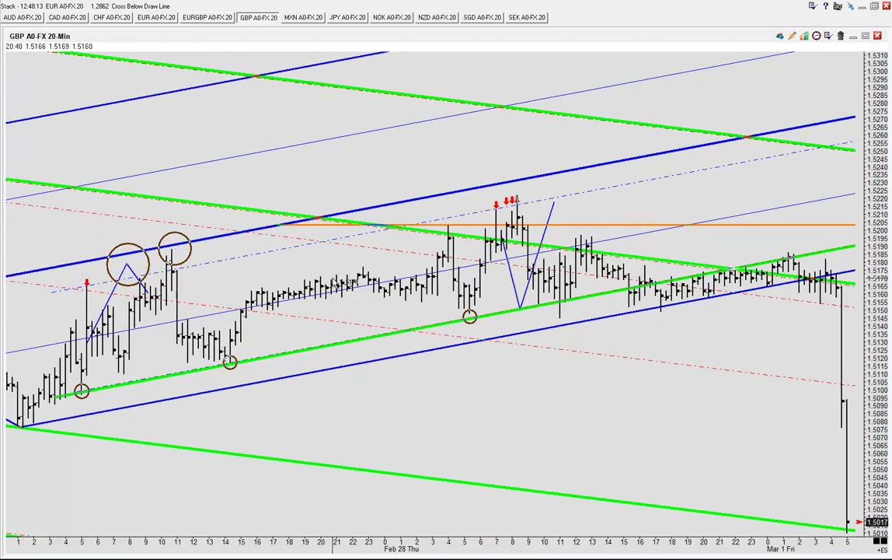
left_click(125, 246)
key("Delete")
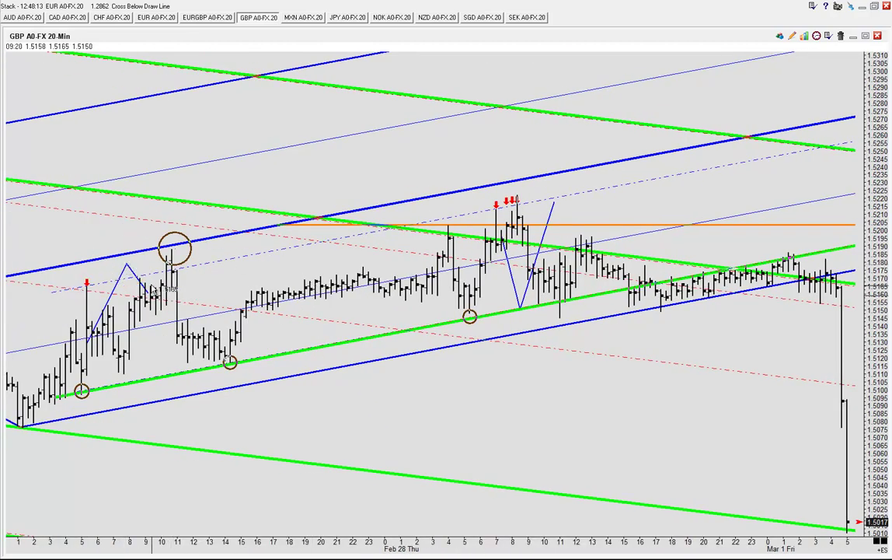
Center the remaining circle on the highest Feb 27 bar, circle the first two Feb 28 highs, and delete these circles.
left_click_drag(176, 248, 171, 250)
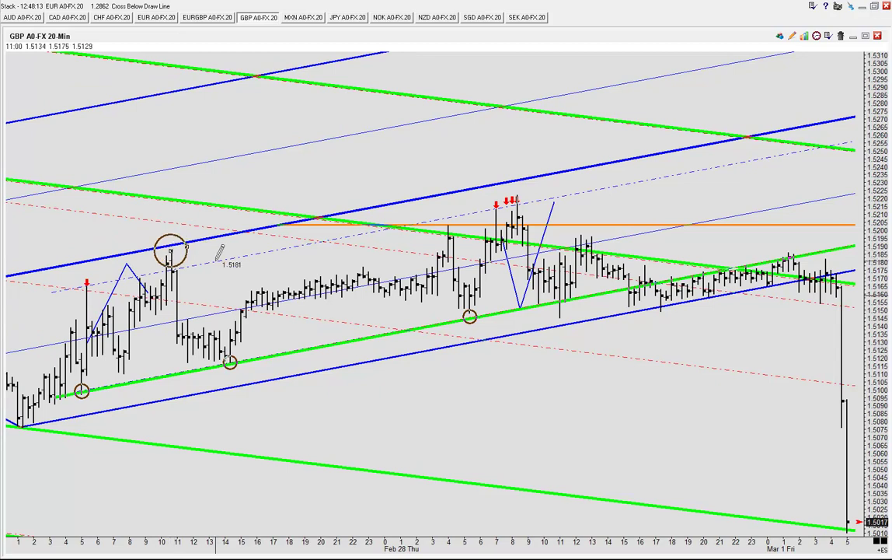
left_click(450, 229)
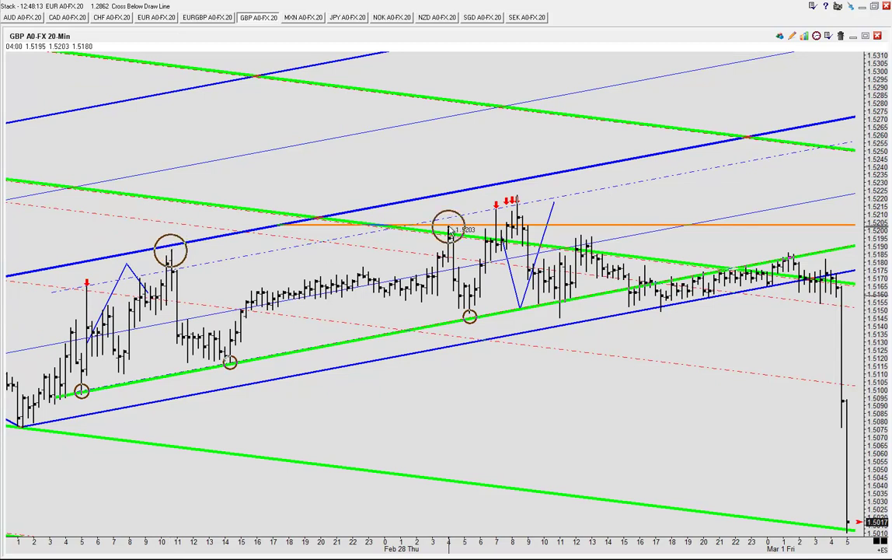
left_click(499, 208)
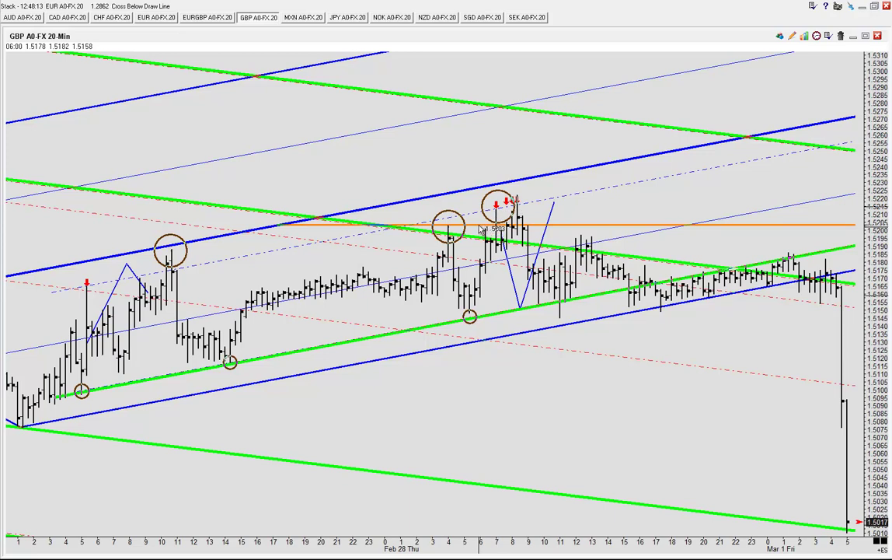
key("Delete")
key("Delete")
key("Delete")
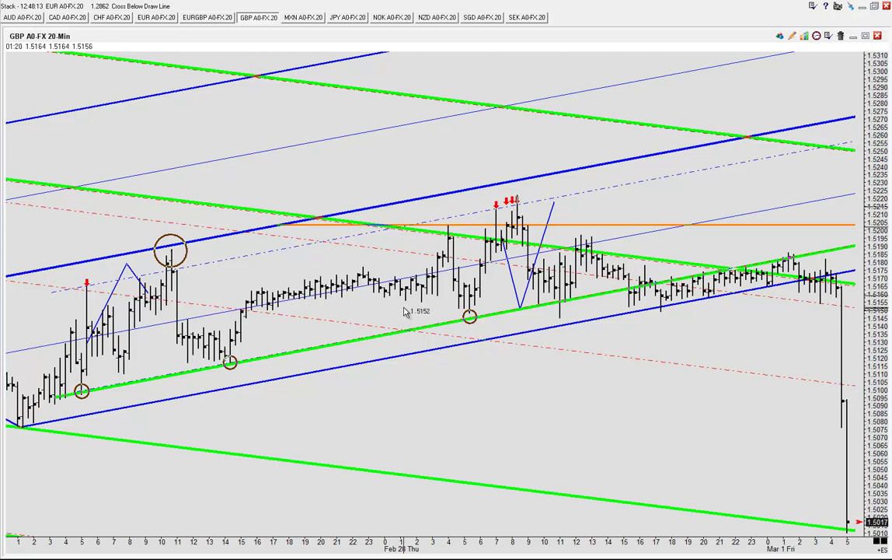
Remove the blue zigzag at the Feb 27 peaks and circle the two highs touching the blue dash-dot line.
scroll(404, 304, "down", 2)
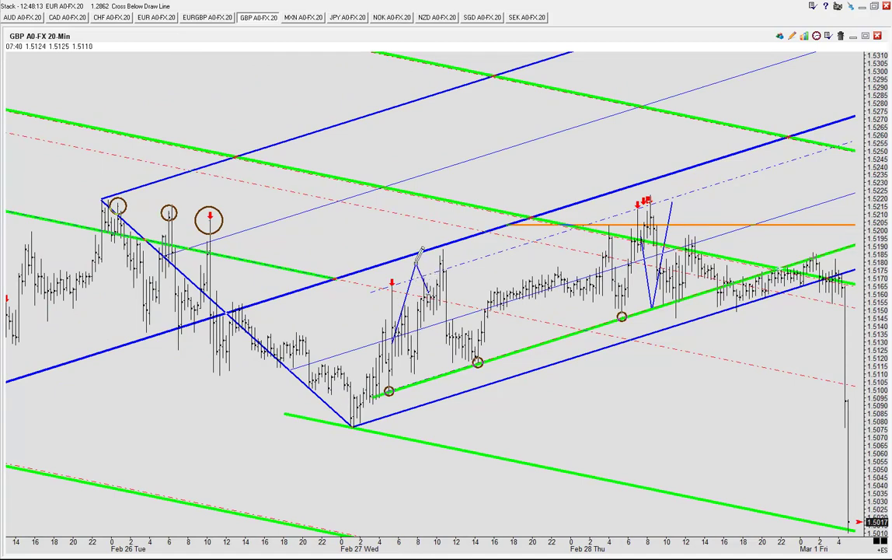
key("ctrl+z")
key("c")
left_click_drag(392, 285, 401, 279)
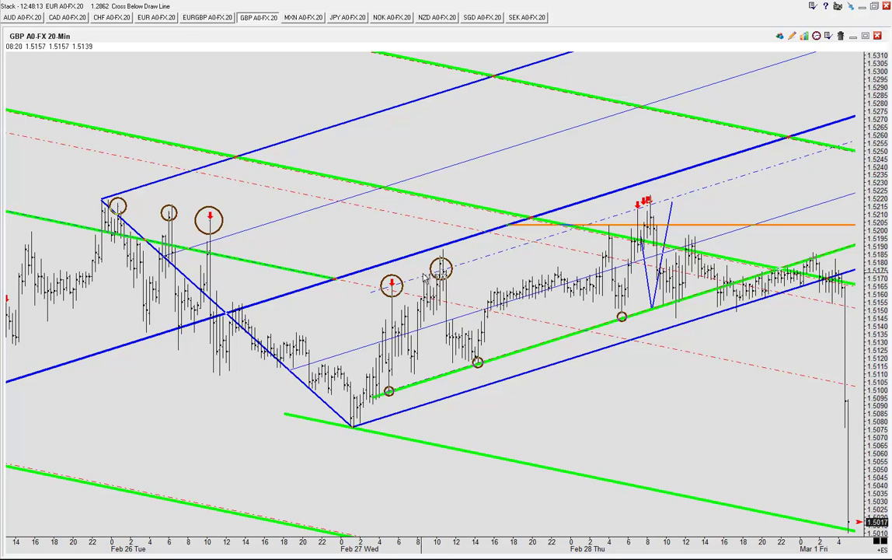
Draw a rising green line along the dash-dot line through both circled highs, and circle the Feb 28 highs at the red arrows.
left_click(416, 273)
left_click_drag(416, 275, 370, 282)
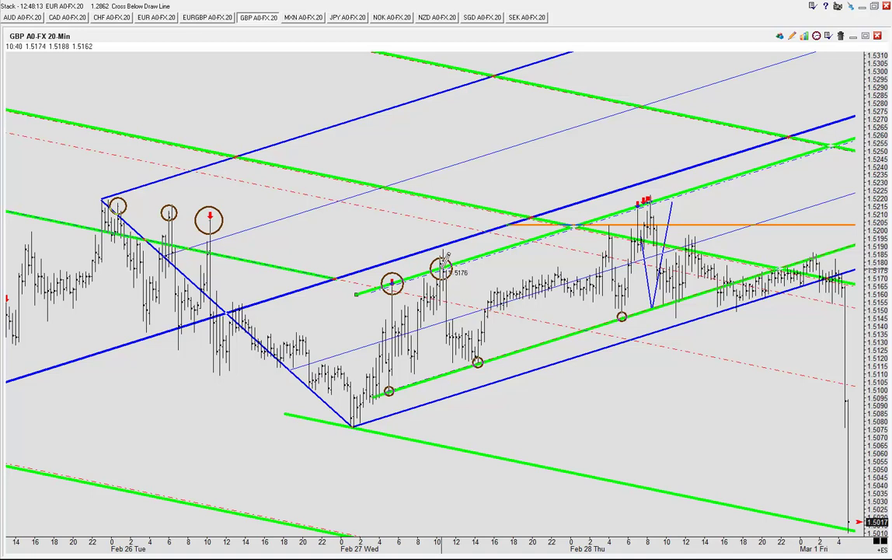
left_click_drag(632, 194, 653, 215)
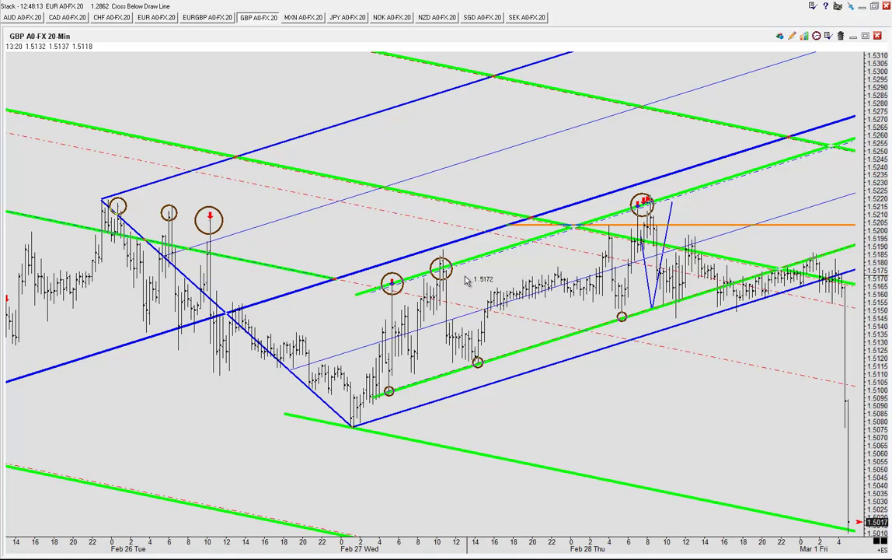
Place extra circles over the three circled highs on the upper green line, and delete them.
left_click_drag(391, 285, 416, 286)
left_click(442, 267)
left_click(646, 203)
key("Delete")
key("Delete")
key("Delete")
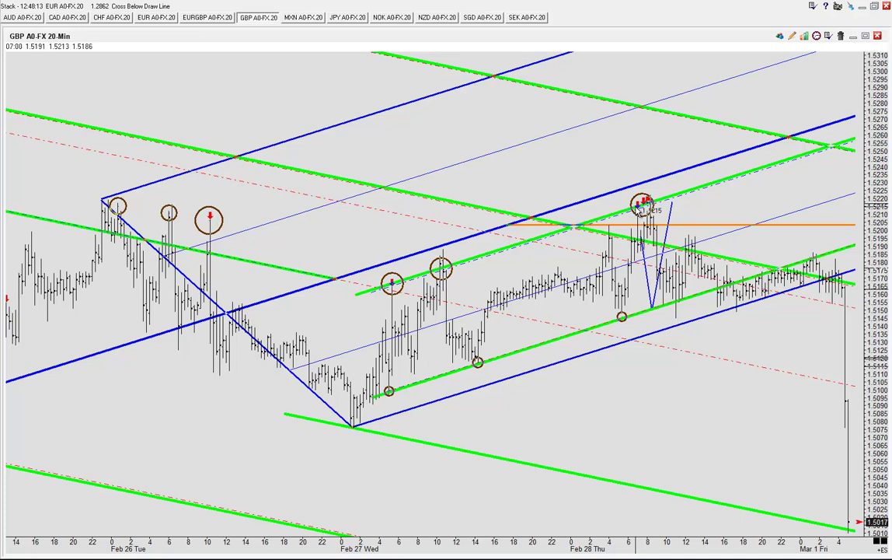
Extend the upper green line's start slightly further back before the first circled high.
mouse_move(441, 269)
left_mouse_down()
mouse_move(442, 260)
mouse_move(442, 286)
left_mouse_up()
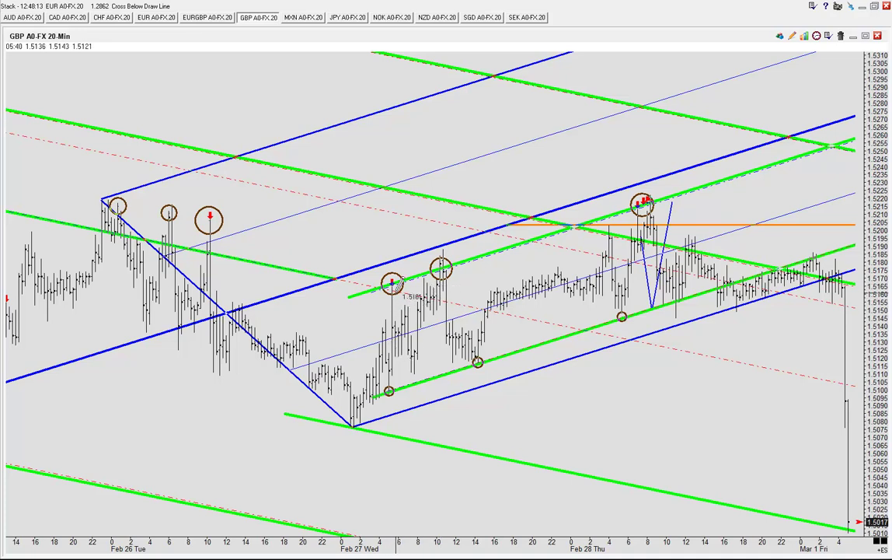
left_click_drag(392, 286, 403, 288)
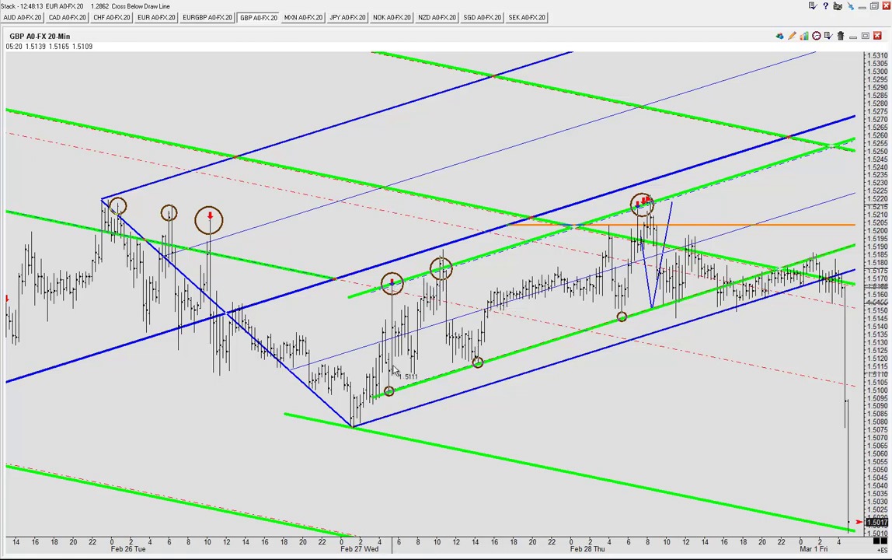
left_click(393, 285)
Draw four larger circles where price meets the lower green line, three of them around the existing small circles.
left_click_drag(385, 249, 394, 248)
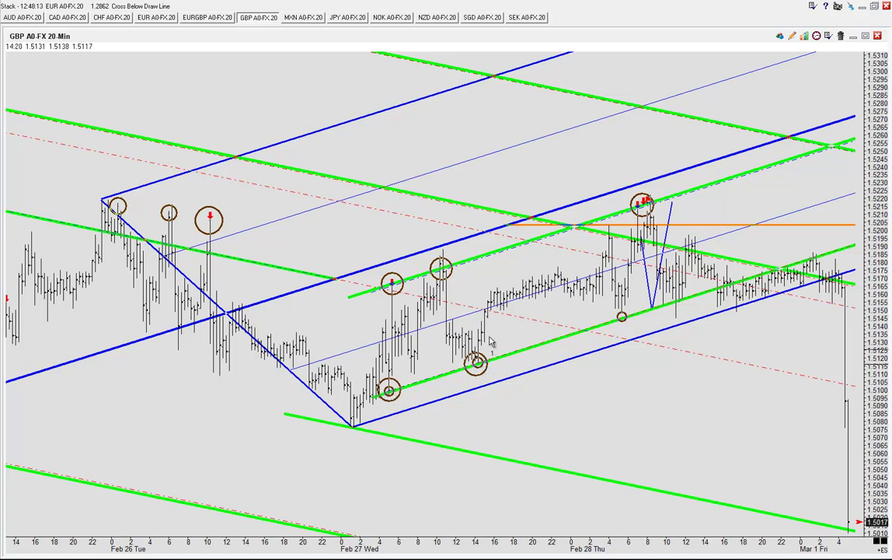
left_click(624, 312)
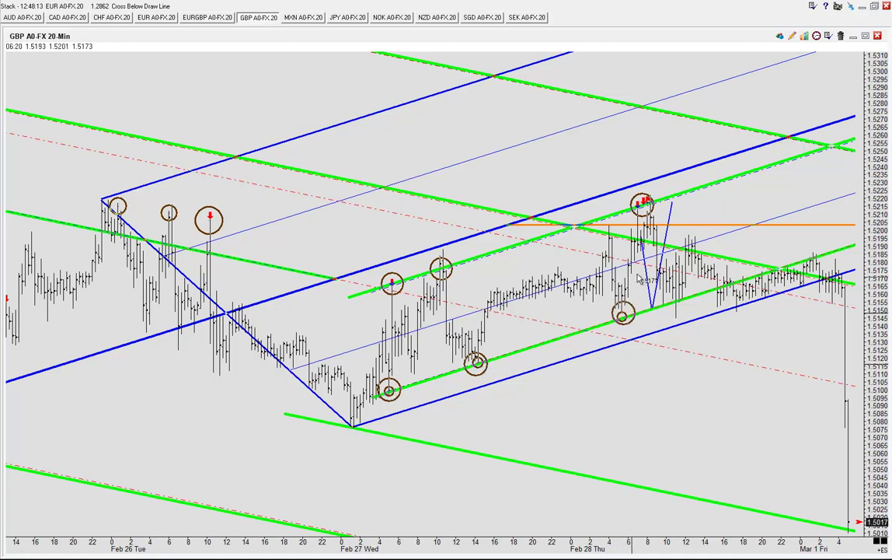
left_click(676, 300)
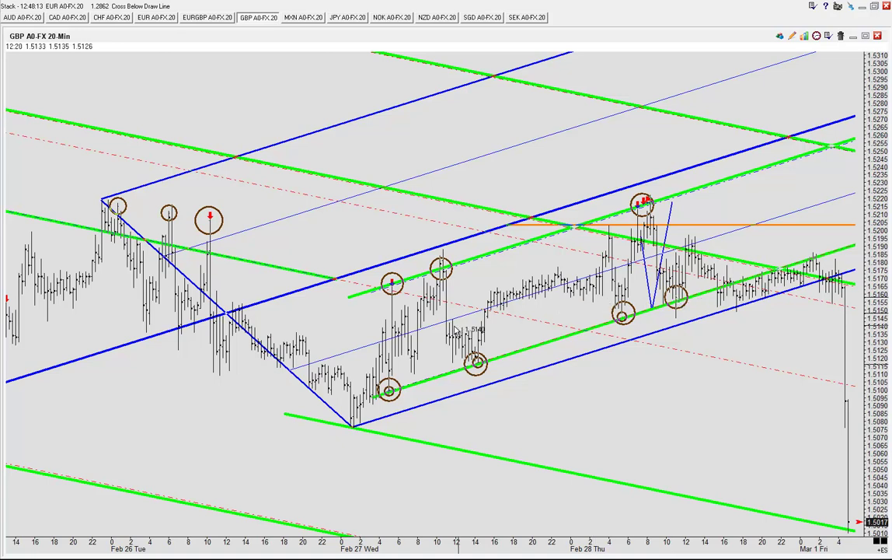
Place large circles over the successive price swings inside the rising green channel on Feb 27 and 28, and delete them.
left_click(401, 328)
left_click(501, 306)
left_click(580, 276)
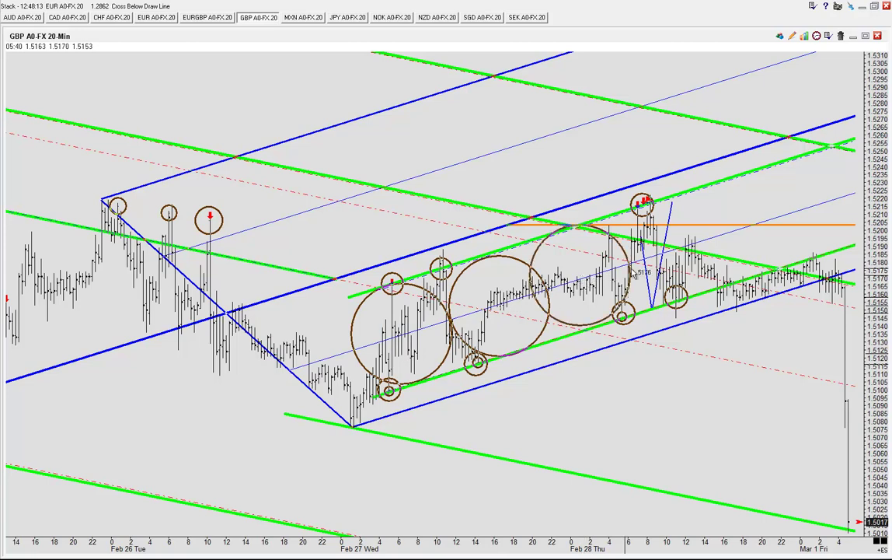
left_click(667, 249)
key("Delete")
key("Delete")
key("Delete")
key("ctrl+z")
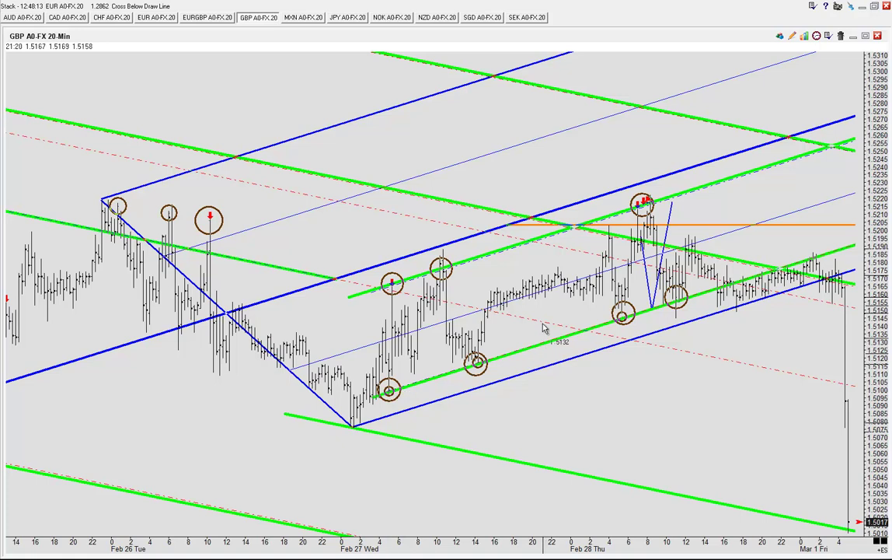
Place four overlapping circles on the late Feb 28 prices between the lower green and blue lines, and delete them.
left_click_drag(560, 310, 514, 311)
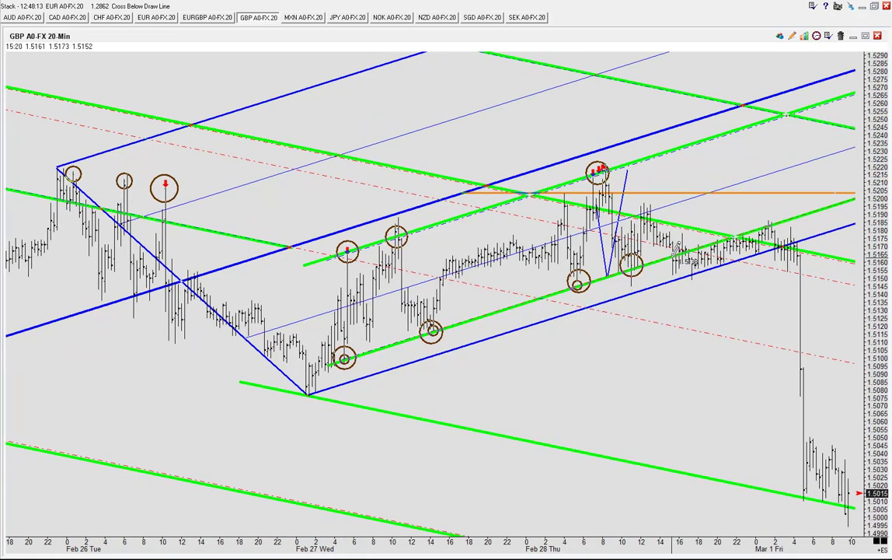
left_click(679, 259)
left_click(700, 257)
left_click(719, 250)
left_click(733, 248)
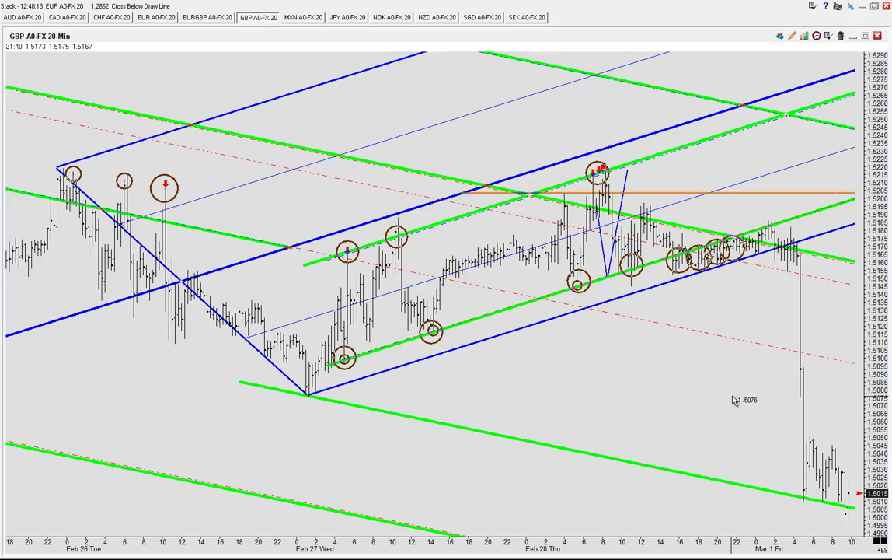
key("Delete")
key("Delete")
key("Delete")
key("Delete")
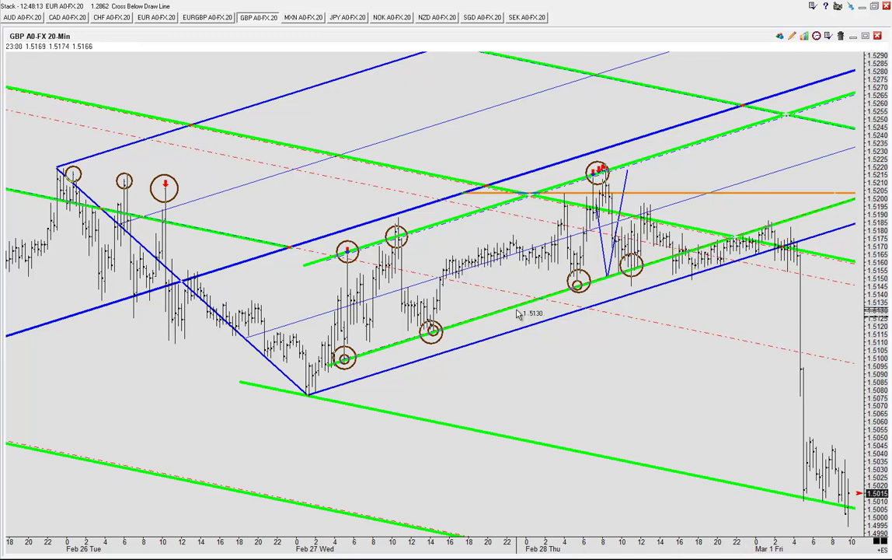
Circle the Feb 28 afternoon lows just above the lower blue line three times, and undo the circles.
mouse_move(517, 309)
left_mouse_down()
mouse_move(517, 317)
mouse_move(532, 295)
mouse_move(514, 304)
left_mouse_up()
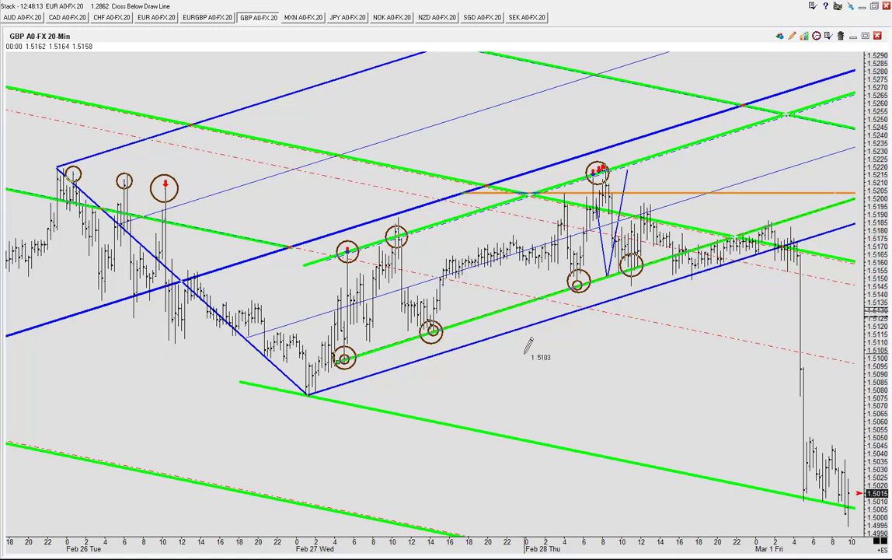
left_click_drag(635, 381, 572, 368)
scroll(560, 373, "up", 5)
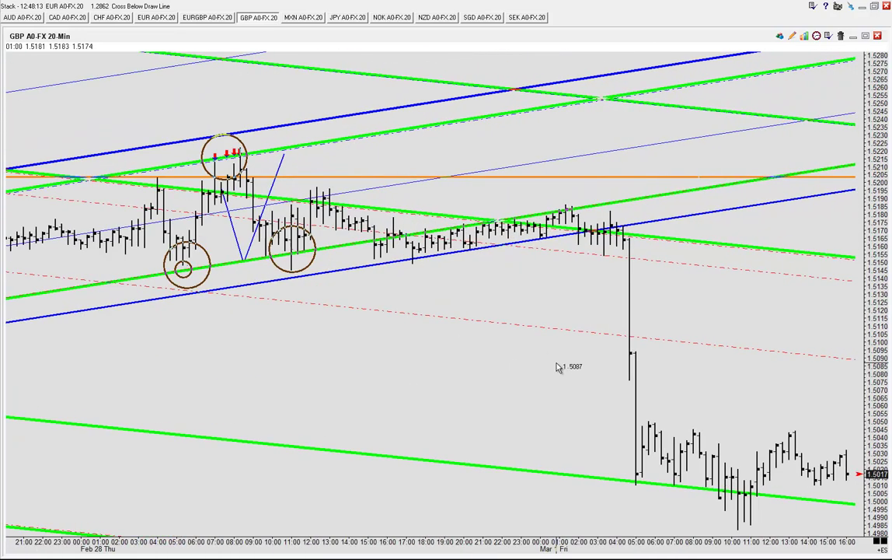
left_click_drag(478, 390, 528, 396)
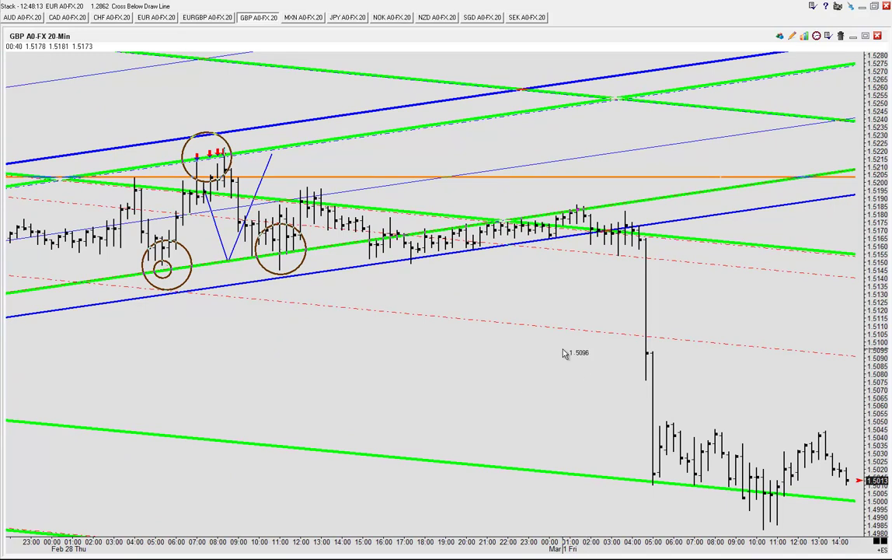
left_click(376, 244)
left_click(407, 244)
left_click(426, 240)
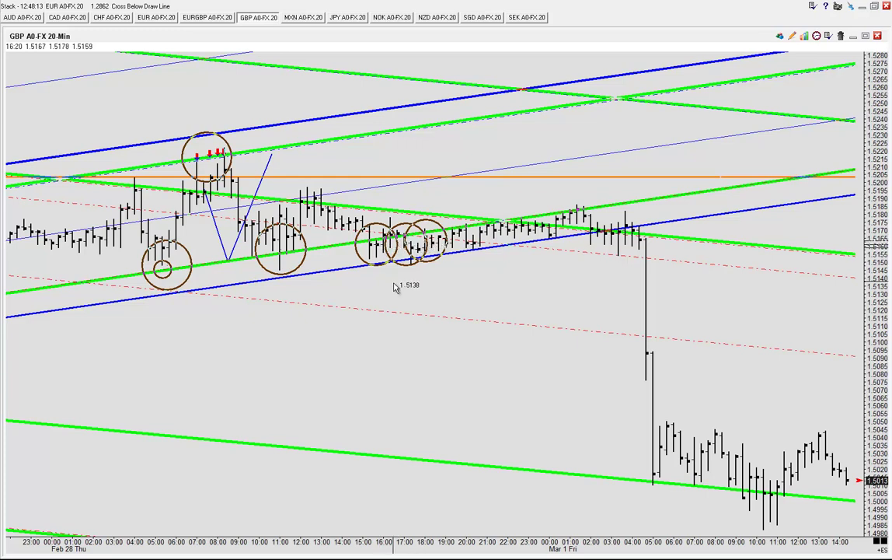
key("ctrl+z")
key("ctrl+z")
key("ctrl+z")
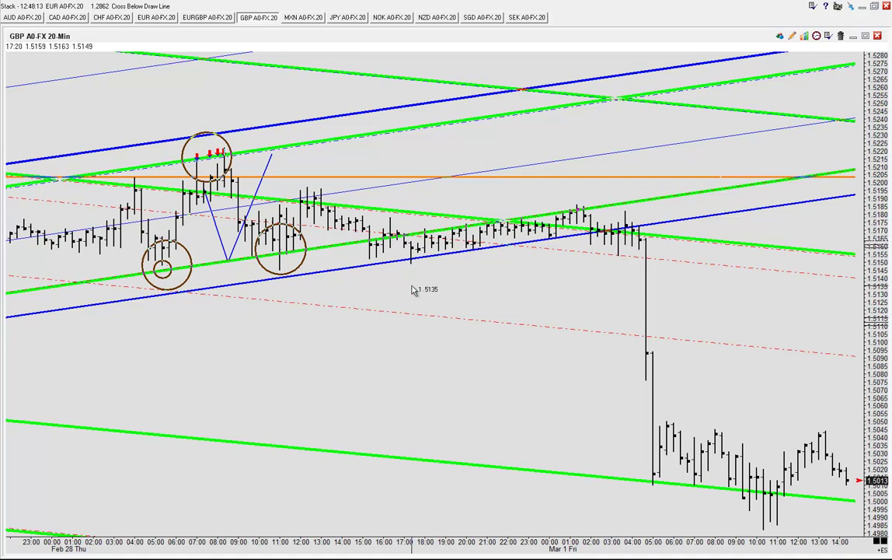
Mark the highs along the underside of the lower rising green line, from late Feb 28 to early Mar 1, with red down arrows.
left_click(420, 221)
left_click(430, 223)
left_click(451, 222)
left_click(464, 223)
left_click(482, 215)
left_click(496, 213)
left_click(509, 213)
left_click(521, 213)
left_click(545, 212)
left_click(555, 210)
scroll(472, 360, "down", 5)
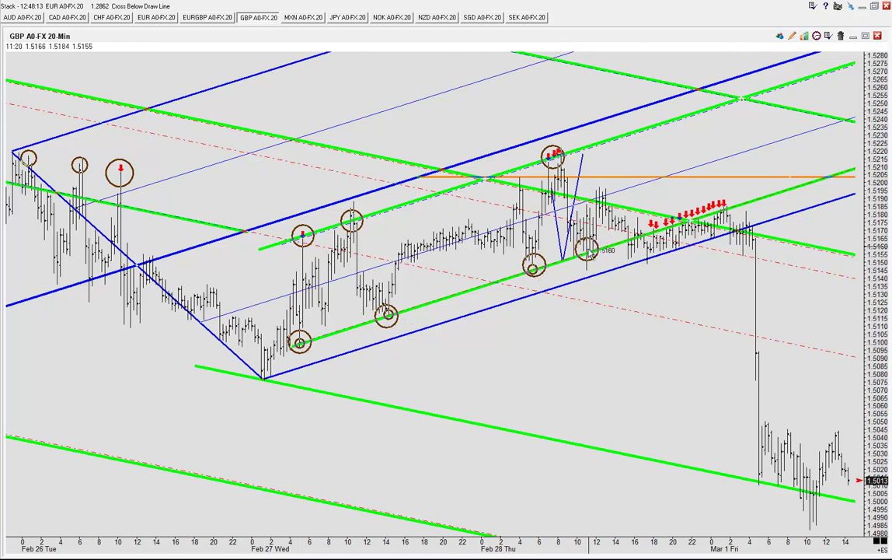
Draw a large circle around the Feb 28 price cluster below the first red arrows, and delete it.
left_click_drag(650, 242, 670, 242)
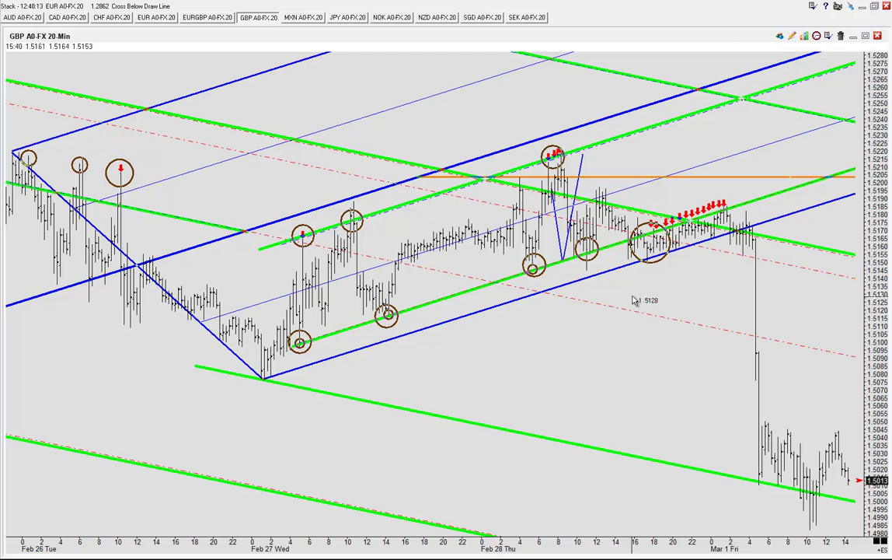
left_click(653, 245)
key("Delete")
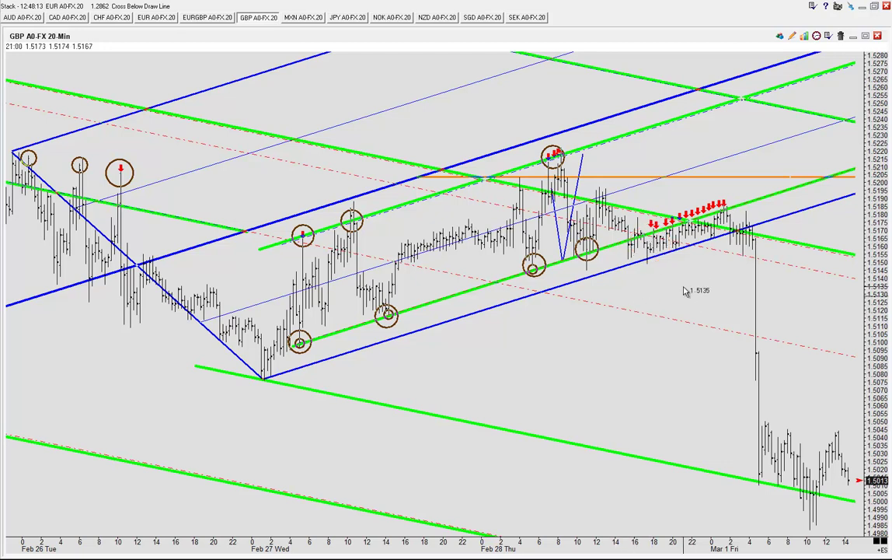
Place five overlapping circles over the narrow price range below the red arrows, between the green and blue lines.
left_click(638, 247)
left_click(667, 239)
left_click(684, 235)
left_click(706, 229)
left_click(725, 222)
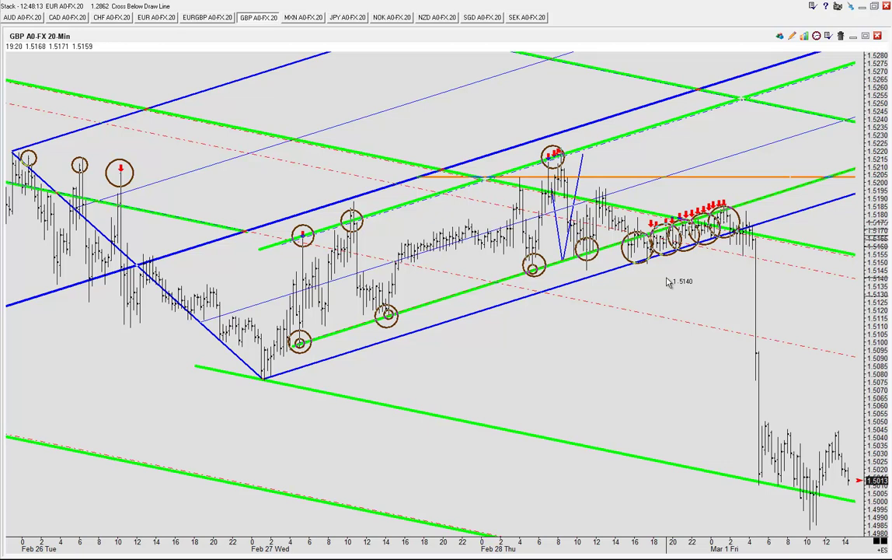
Continue the chain of circles down the steep Mar 1 price drop.
left_click(753, 239)
left_click(755, 267)
left_click(756, 290)
left_click(756, 311)
left_click(756, 345)
left_click(756, 360)
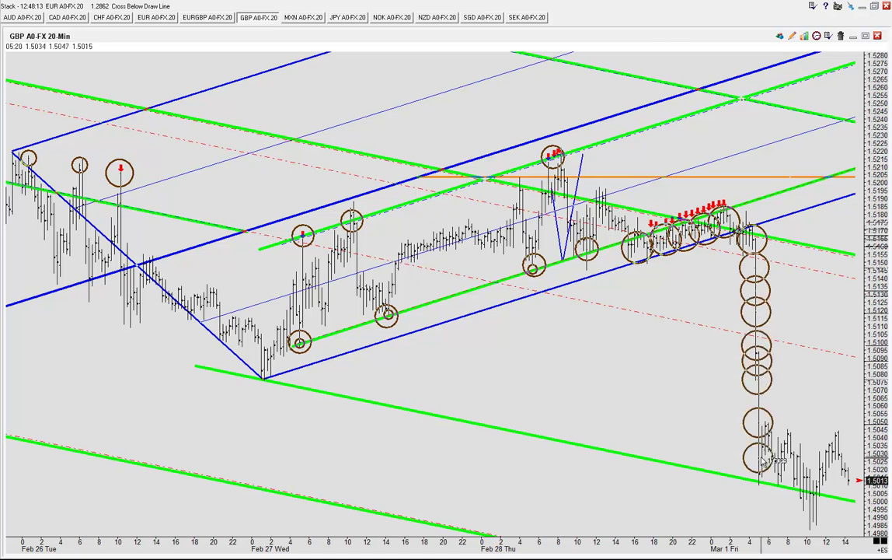
Undo all circles placed along the narrow range and the Mar 1 drop.
key("ctrl+z")
key("ctrl+z")
key("ctrl+z")
key("ctrl+z")
key("ctrl+z")
key("ctrl+z")
key("ctrl+z")
key("ctrl+z")
key("ctrl+z")
key("ctrl+z")
key("ctrl+z")
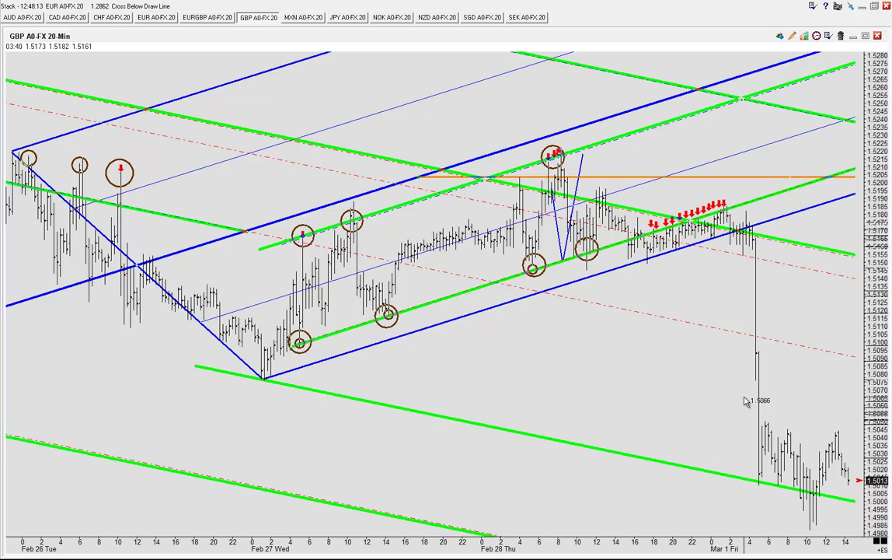
Place a column of small circles from the channel's lower edge down along the Mar 1 drop.
left_click_drag(744, 396, 639, 391)
left_click(697, 243)
left_click(695, 268)
left_click(695, 293)
left_click(695, 320)
left_click(695, 350)
left_click(695, 387)
left_click(696, 420)
left_click(696, 466)
left_click(697, 437)
left_click(698, 400)
left_click(697, 375)
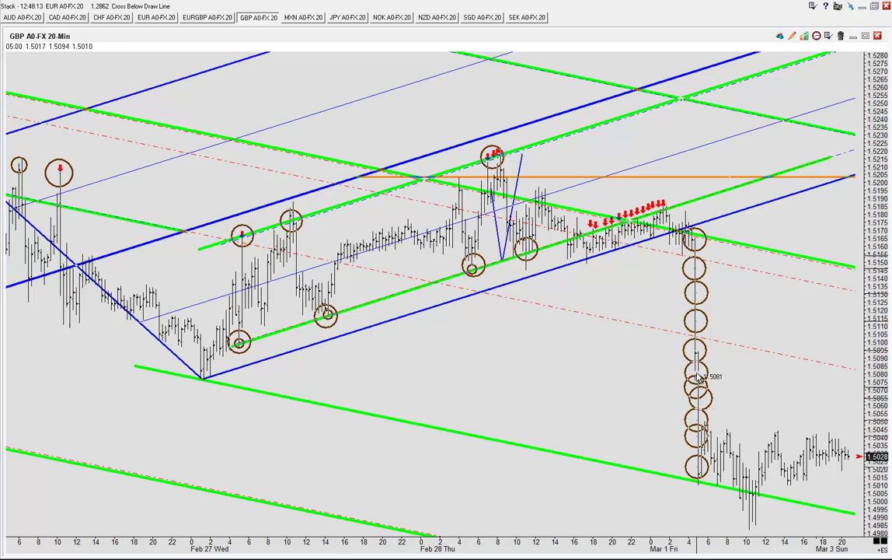
Undo the column of circles along the Mar 1 drop.
key("ctrl+z")
key("ctrl+z")
key("ctrl+z")
key("ctrl+z")
key("ctrl+z")
key("ctrl+z")
key("ctrl+z")
key("ctrl+z")
key("ctrl+z")
key("ctrl+z")
key("ctrl+z")
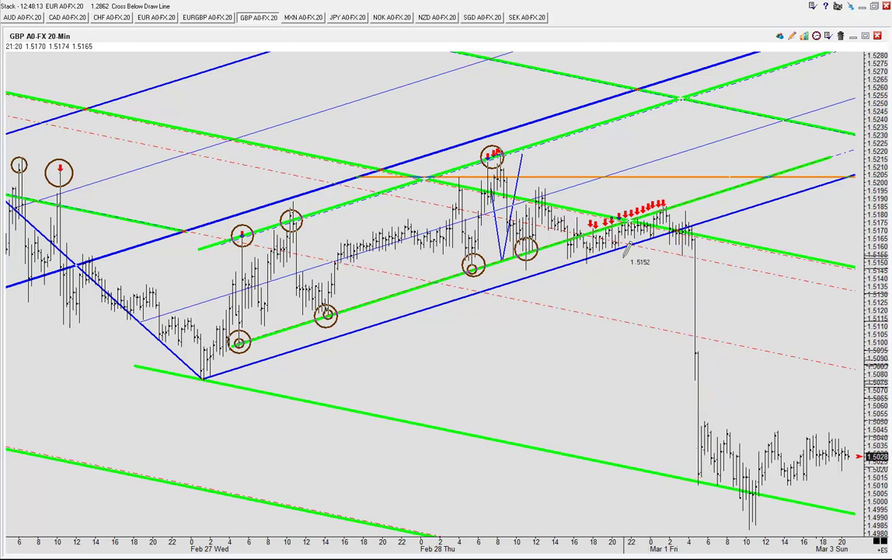
Place four larger circles over the prices below the red arrows up to the start of the Mar 1 drop, and delete them.
left_click(589, 249)
left_click(621, 234)
left_click(657, 224)
left_click(683, 217)
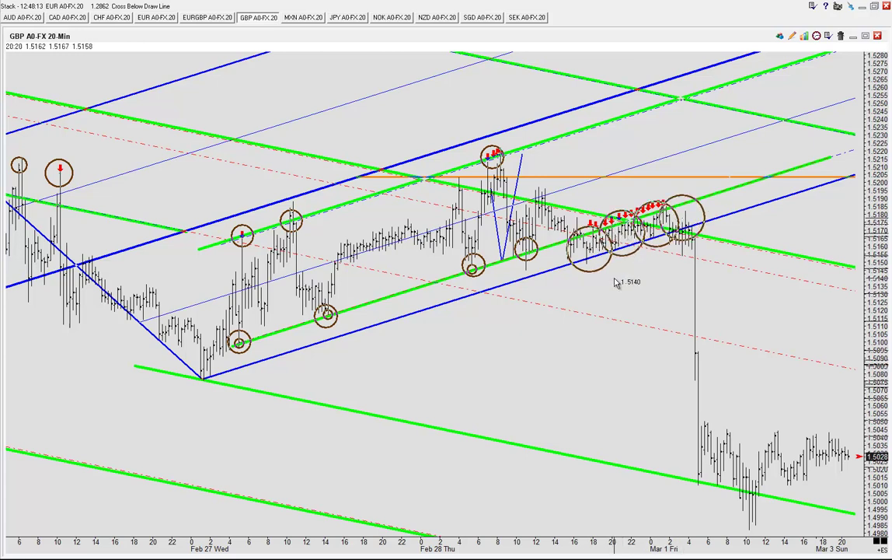
key("Delete")
key("Delete")
key("Delete")
key("Delete")
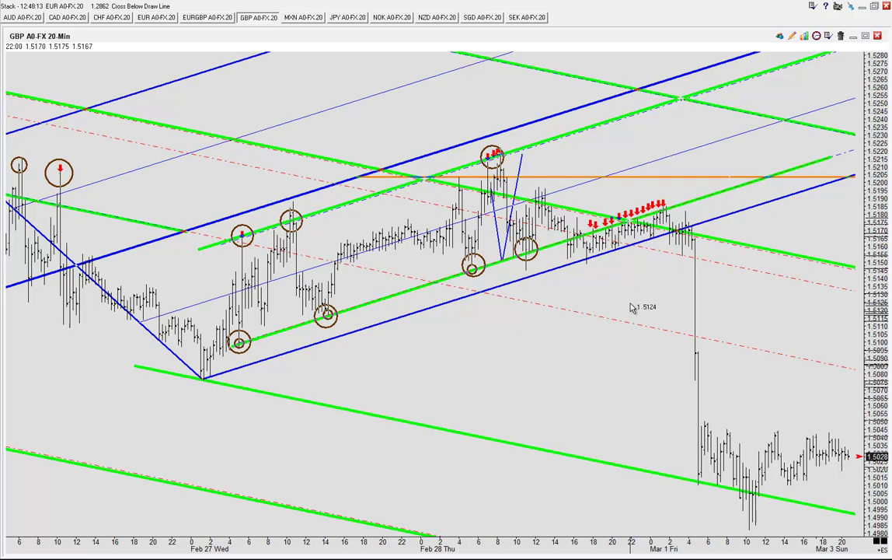
Circle four points down the Mar 1 drop, and delete these circles together with the last red arrow.
left_click(685, 244)
left_click(696, 291)
left_click(695, 325)
left_click(696, 396)
key("Delete")
key("Delete")
key("Delete")
key("Delete")
key("Delete")
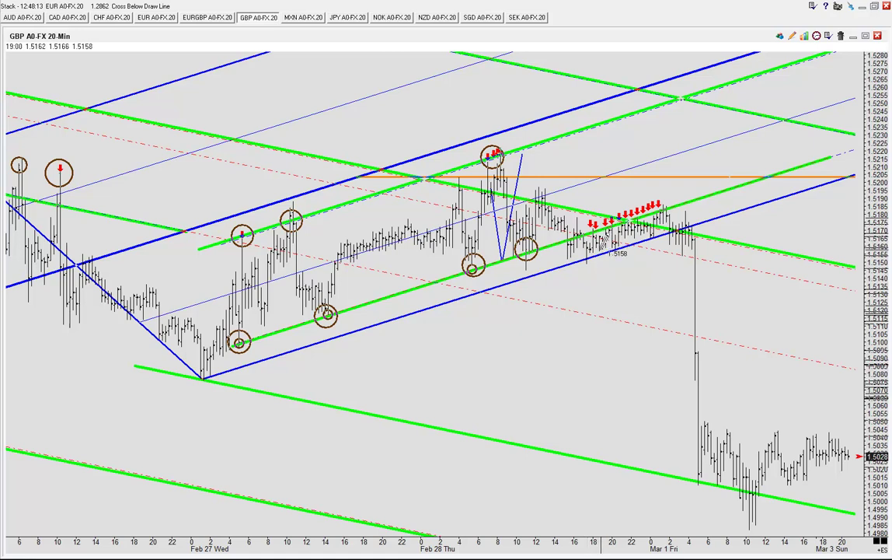
Place large circles along the narrow range below the red arrows and into the Mar 1 drop, and undo them.
left_click(586, 247)
left_click(628, 232)
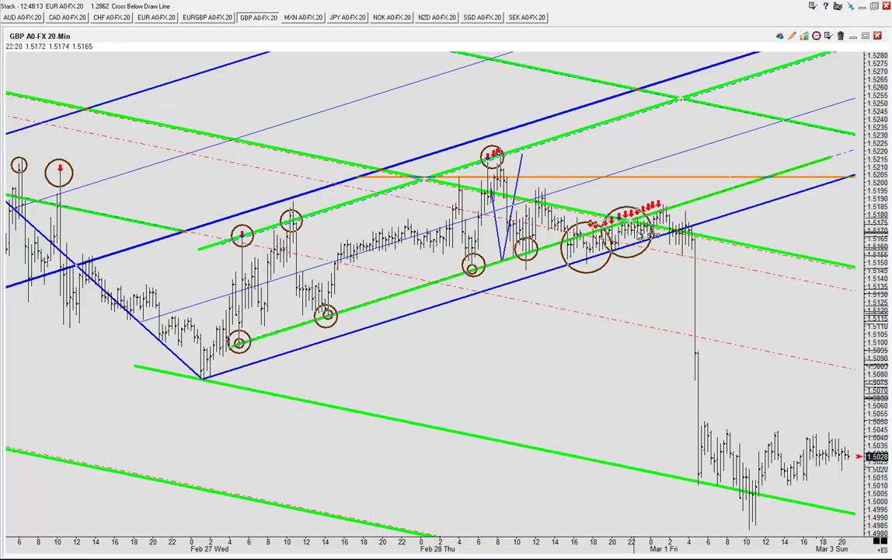
left_click(656, 224)
left_click(694, 234)
left_click(694, 274)
key("ctrl+z")
key("ctrl+z")
key("ctrl+z")
key("ctrl+z")
key("ctrl+z")
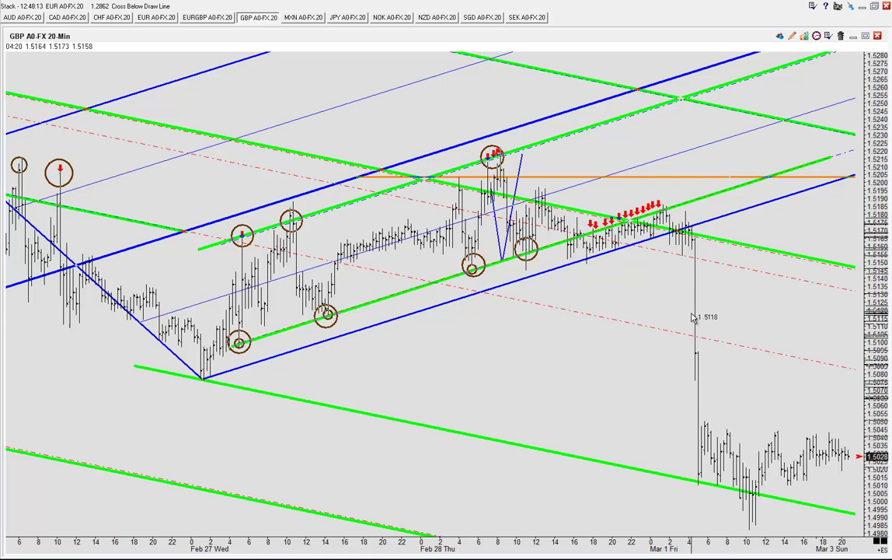
Place seven large circles from the break of the lower blue line down to the foot of the Mar 1 drop.
left_click(688, 229)
left_click(692, 276)
left_click(693, 313)
left_click(691, 379)
left_click(691, 389)
left_click(697, 429)
left_click(703, 460)
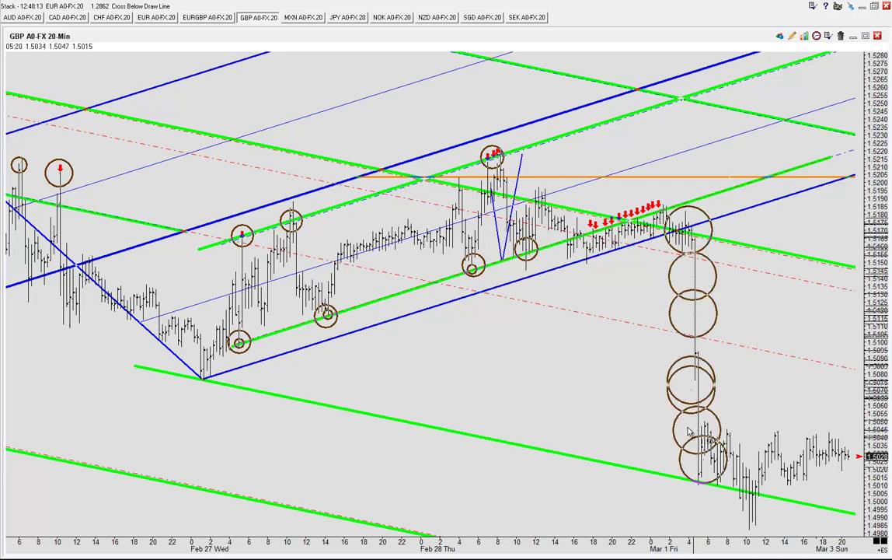
Undo the large circles along the Mar 1 drop.
left_click(688, 346)
key("ctrl+z")
key("ctrl+z")
key("ctrl+z")
key("ctrl+z")
key("ctrl+z")
key("ctrl+z")
key("ctrl+z")
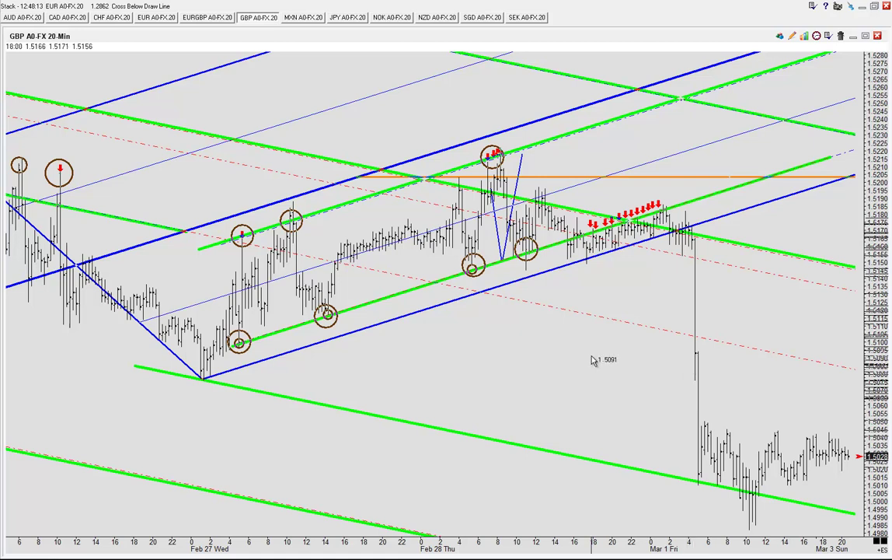
left_click_drag(472, 344, 481, 344)
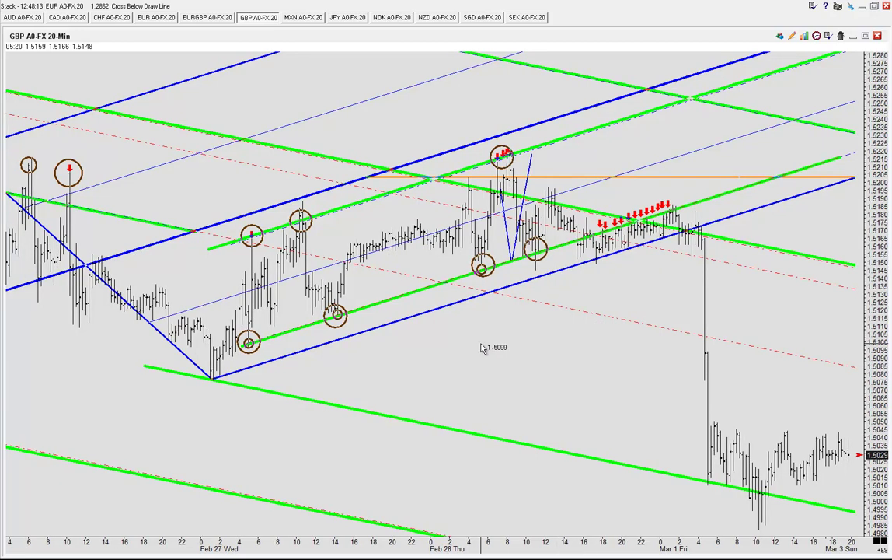
scroll(481, 347, "up", 10)
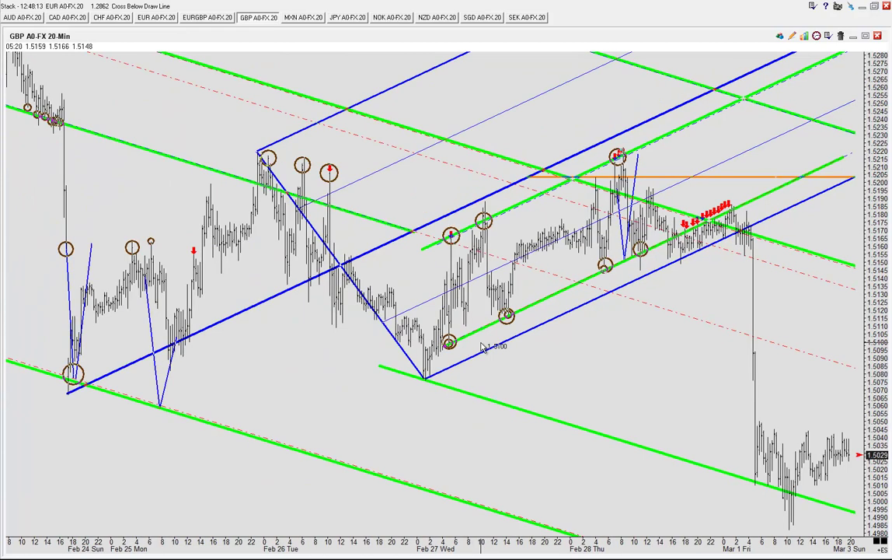
scroll(604, 346, "down", 2)
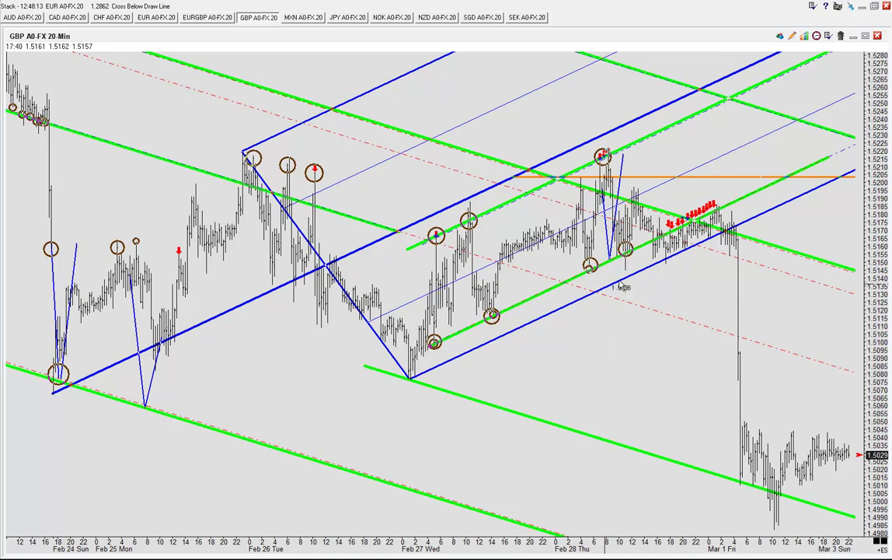
scroll(662, 278, "down", 5)
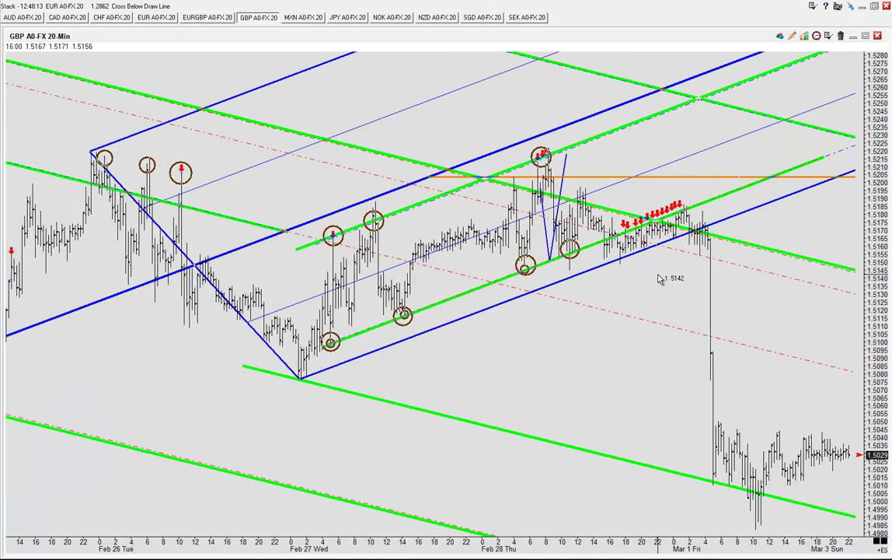